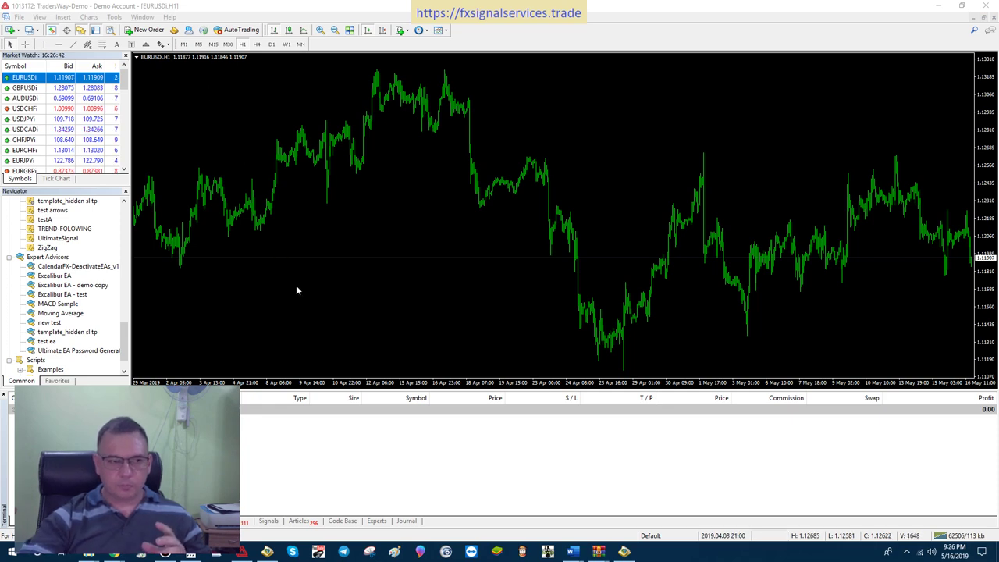
Show the desktop, open the "Excalibur EA - final" archive in WinRAR and dismiss its pop-up window.
left_click(996, 550)
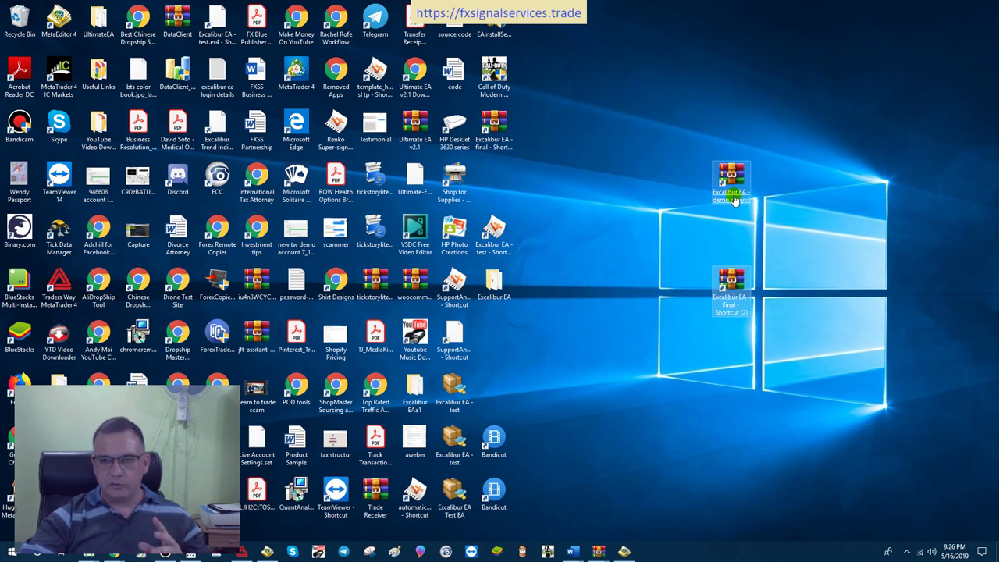
double_click(729, 289)
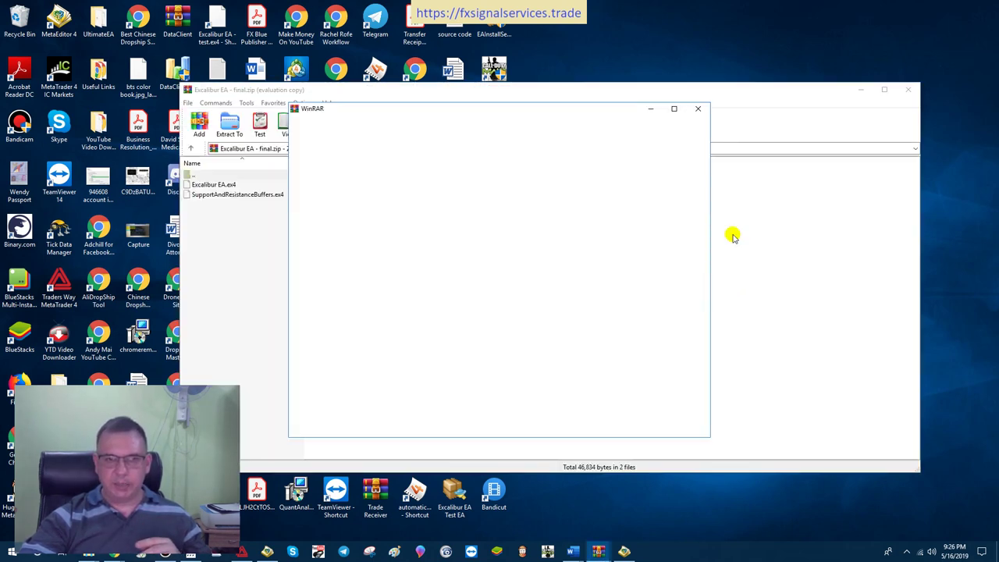
left_click(697, 108)
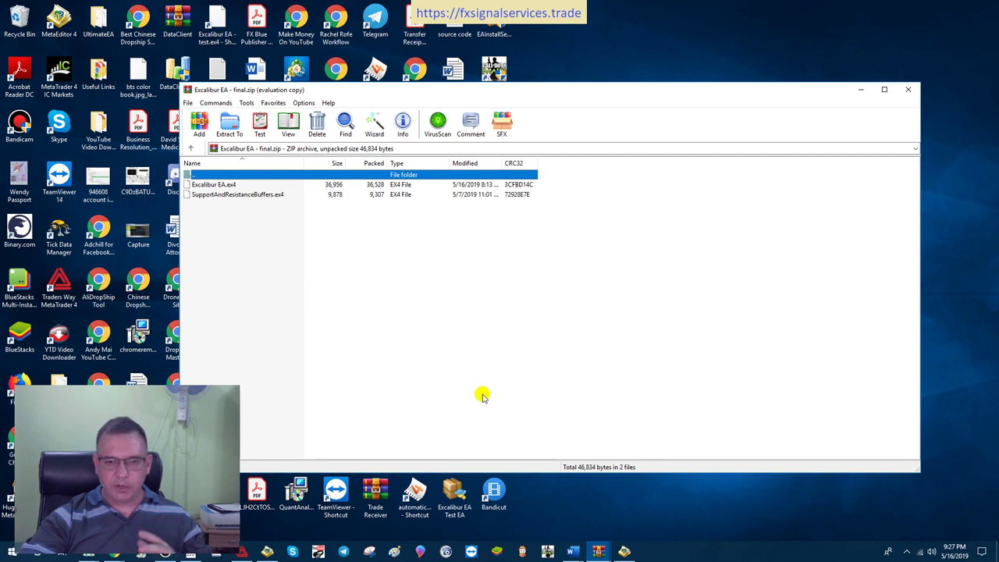
Extract Excalibur EA.ex4 and SupportAndResistanceBuffers.ex4 from the archive to the Desktop.
left_click(208, 185)
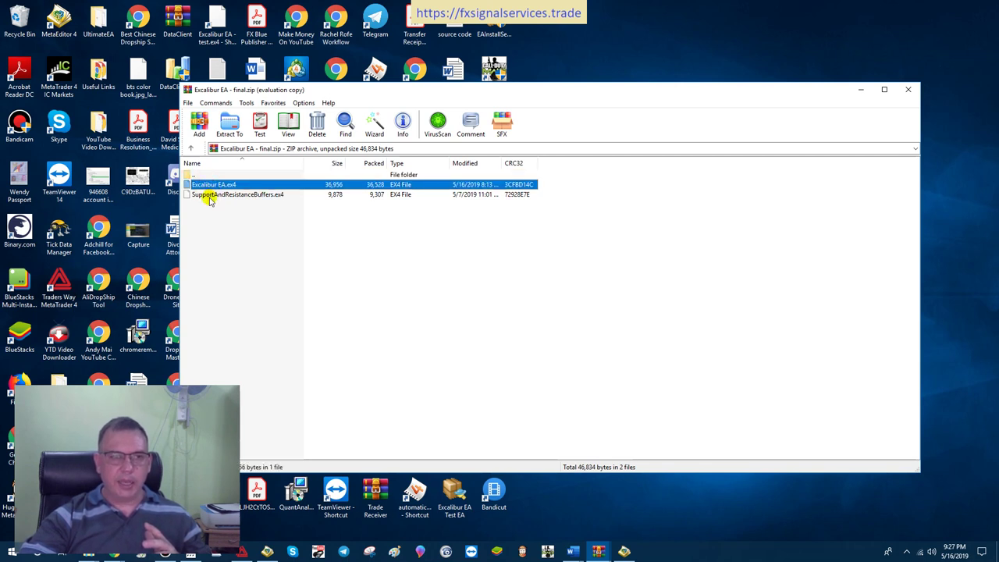
left_click(209, 196)
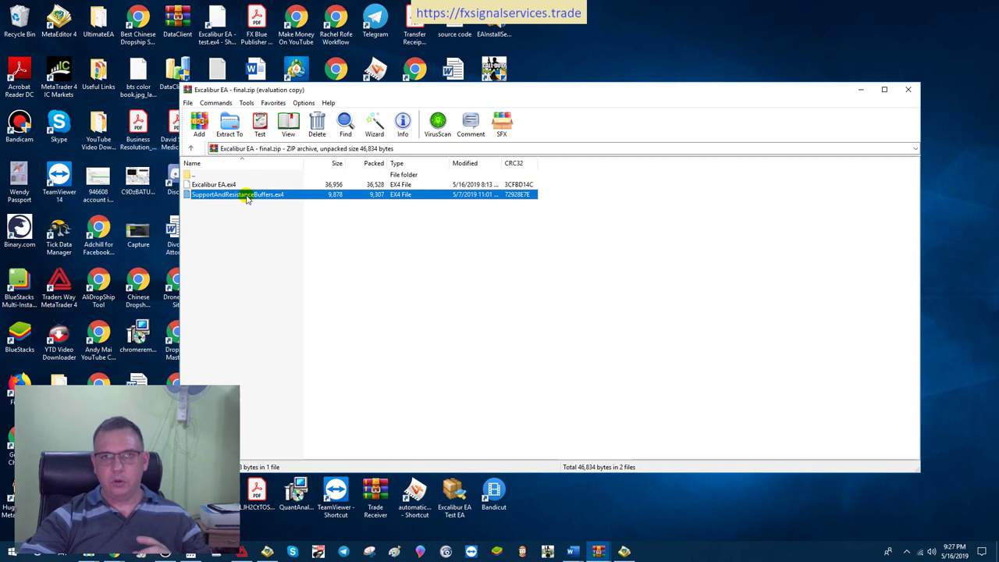
left_click(211, 186)
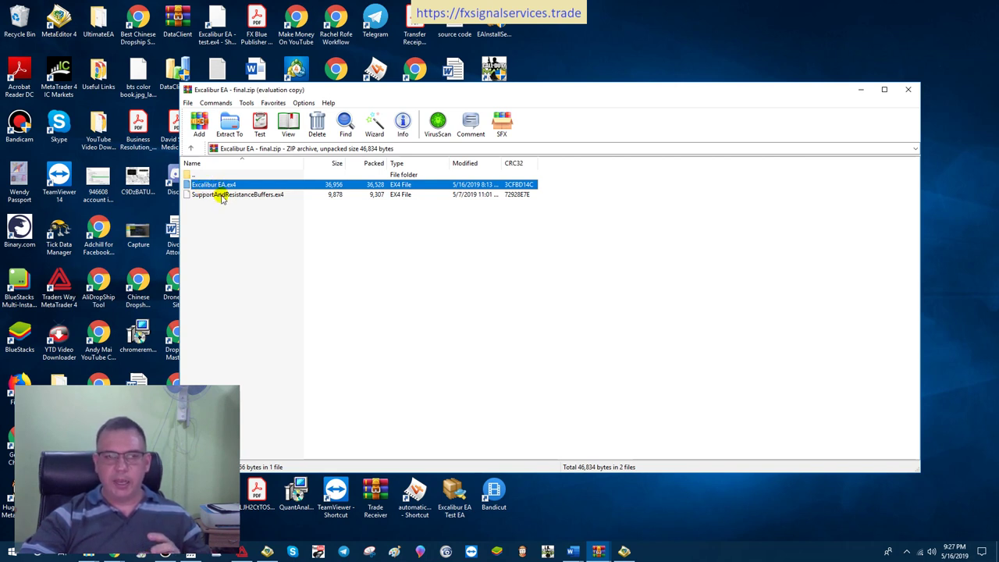
left_click(222, 195)
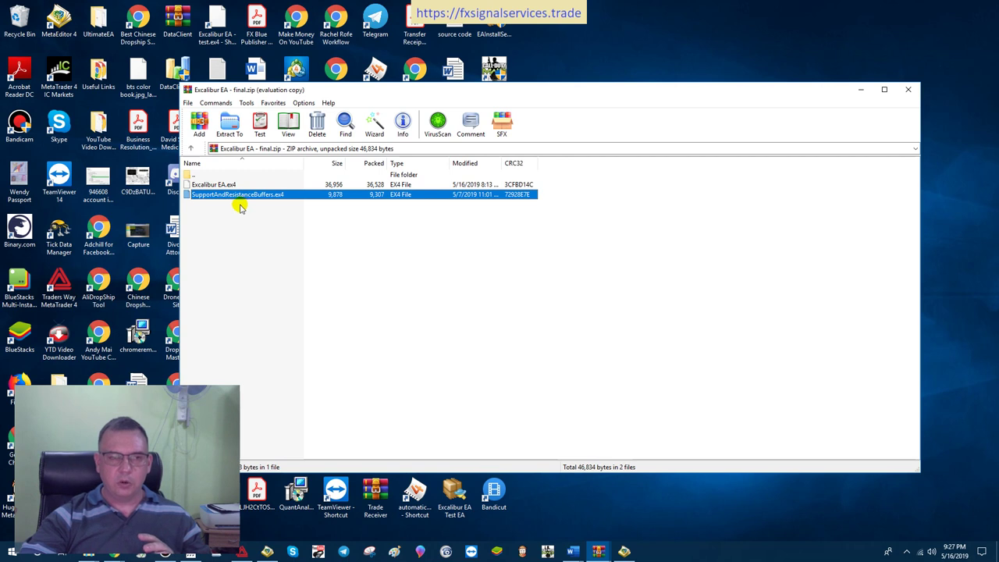
left_click(206, 186, "shift")
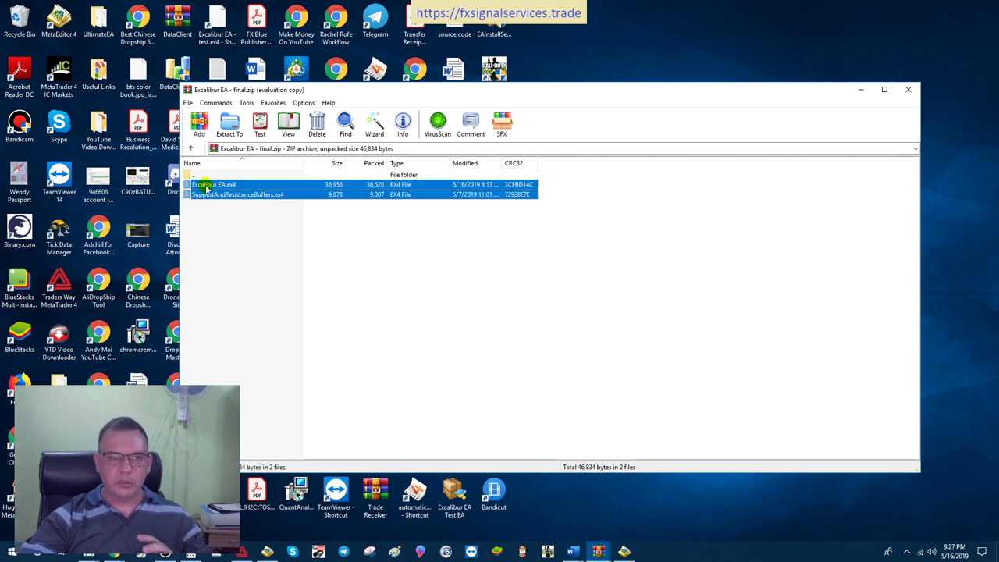
left_click(228, 125)
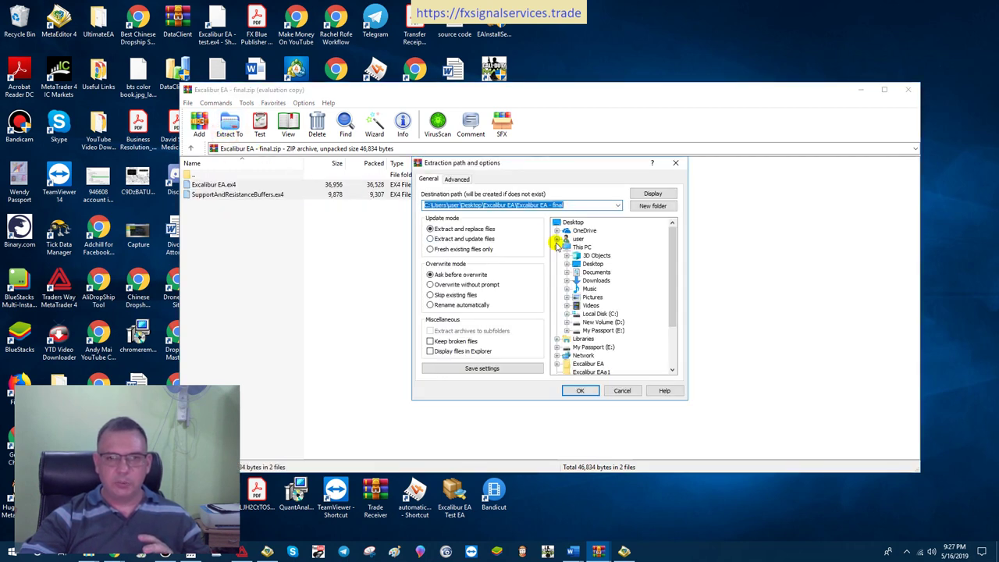
left_click(581, 265)
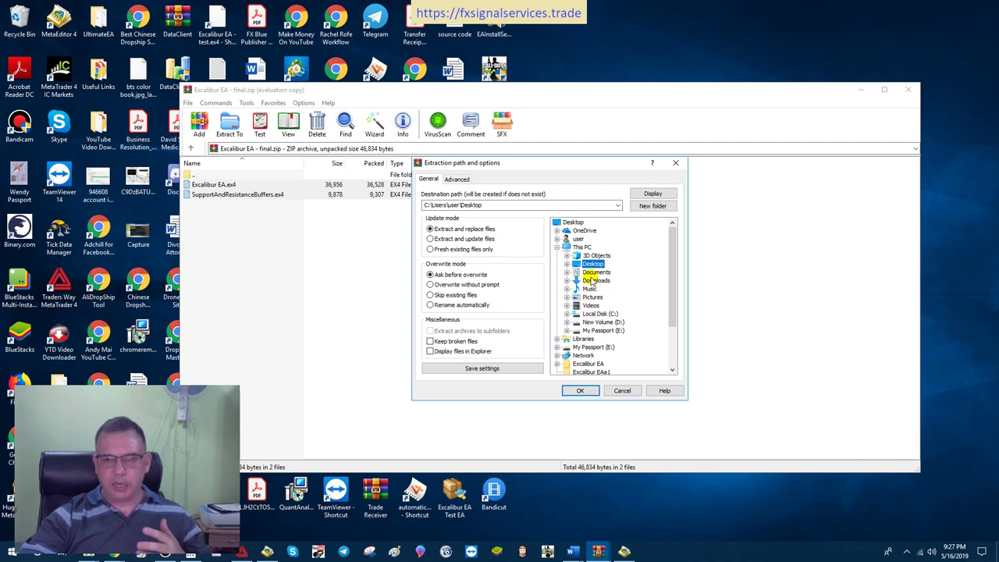
left_click(581, 389)
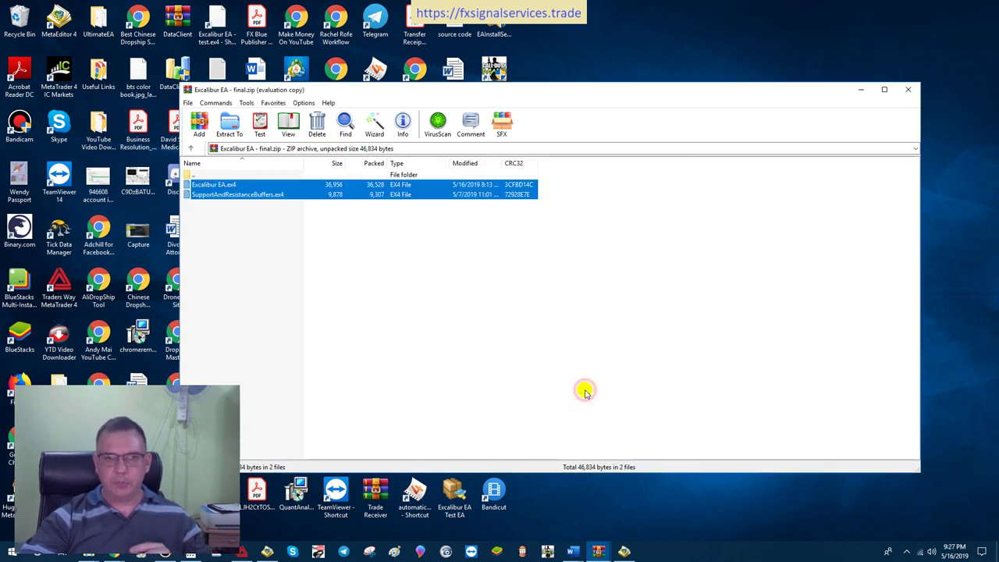
Close the archive and move the extracted SupportAndResistanceBuffers.ex4 and Excalibur EA.ex4 files to an empty area of the desktop.
left_click(907, 89)
left_click(705, 259)
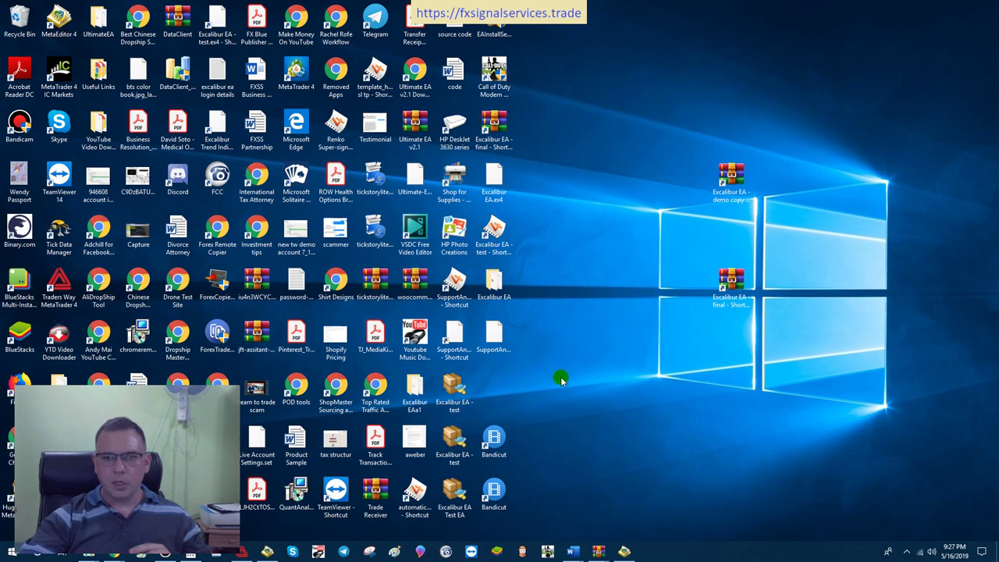
left_click(494, 337)
left_click_drag(494, 337, 759, 396)
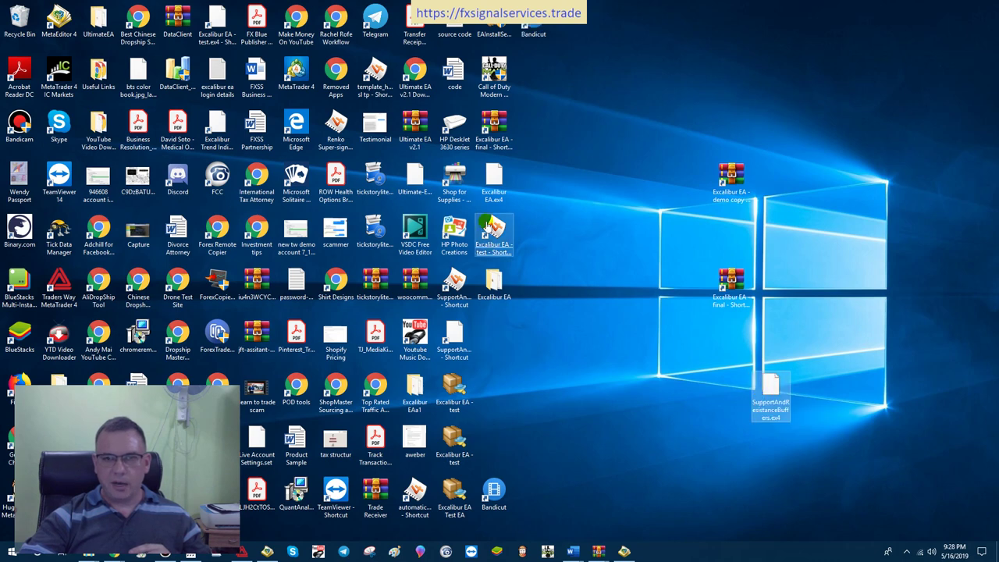
left_click_drag(494, 179, 775, 441)
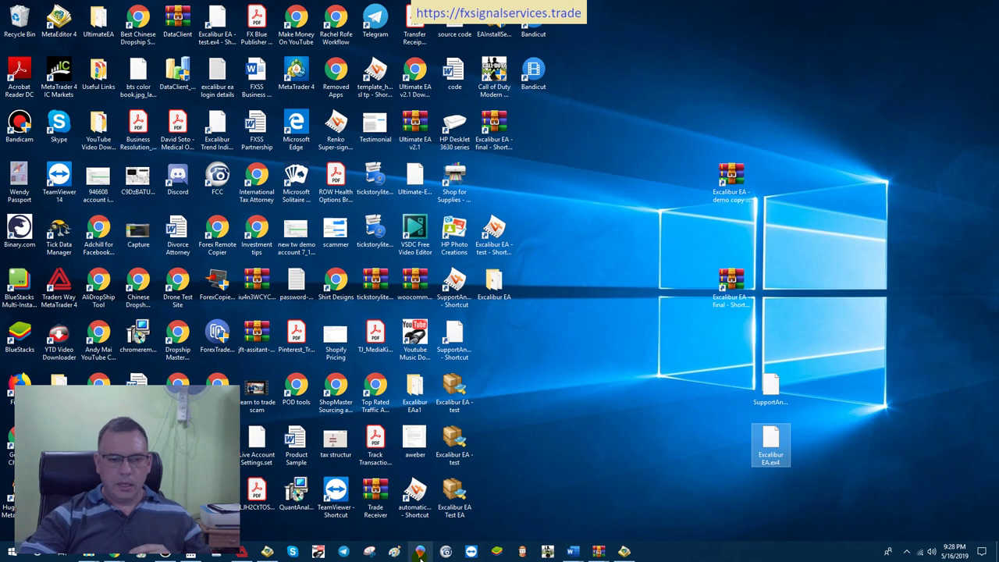
Switch to the MetaTrader 4 terminal and open its data folder.
left_click(242, 552)
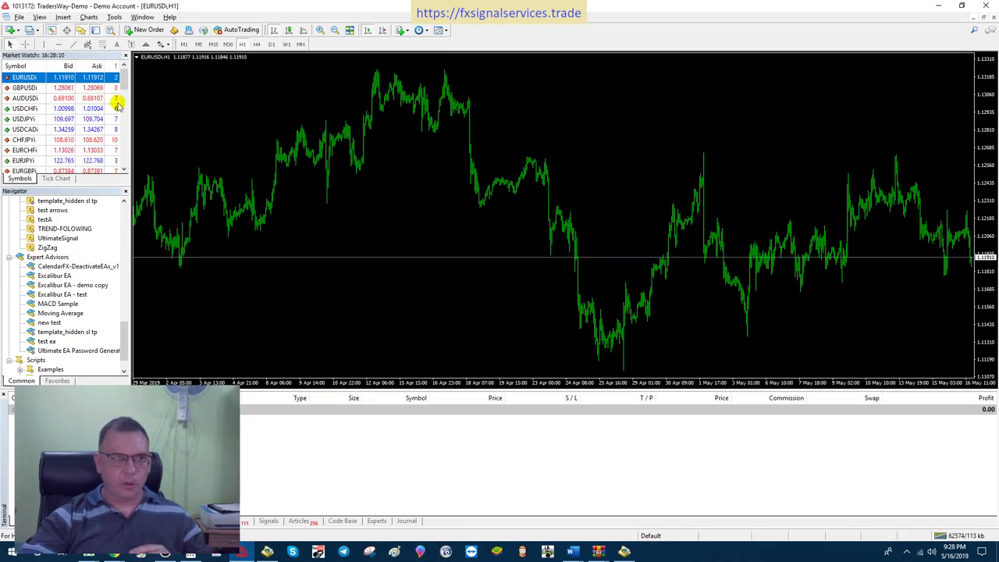
left_click(21, 17)
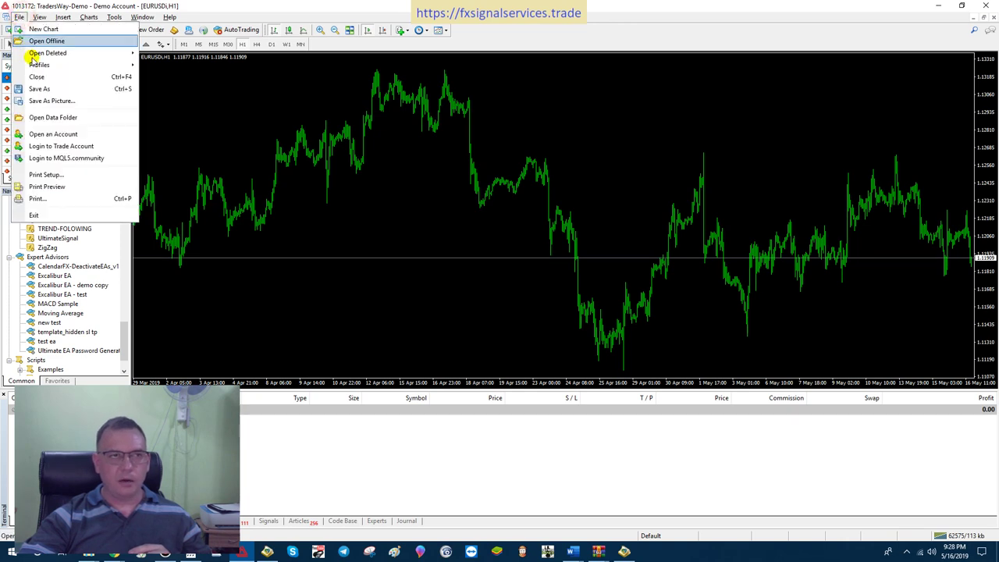
left_click(47, 114)
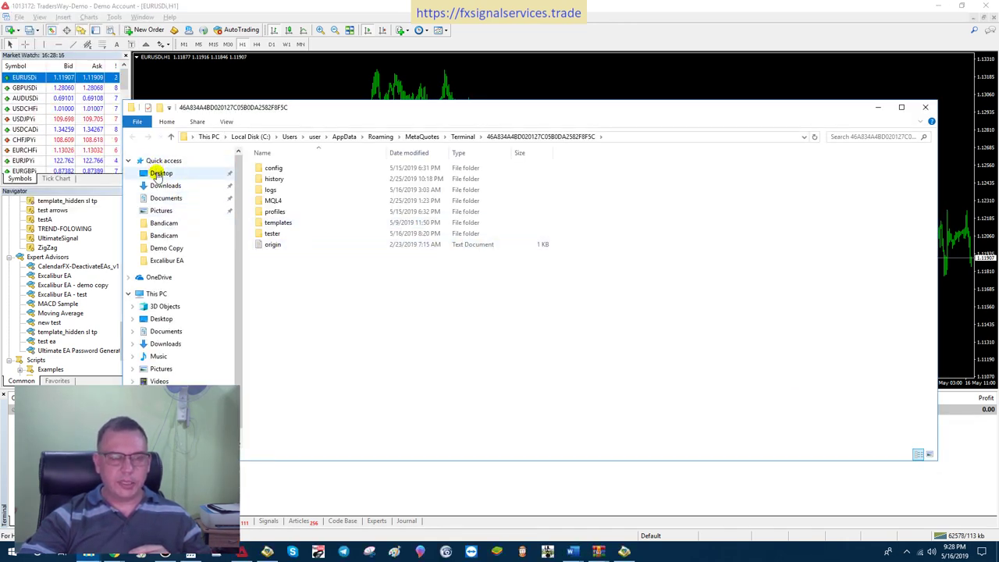
Find SupportAndResistanceBuffers.ex4 in the Desktop folder and copy it.
left_click(160, 172)
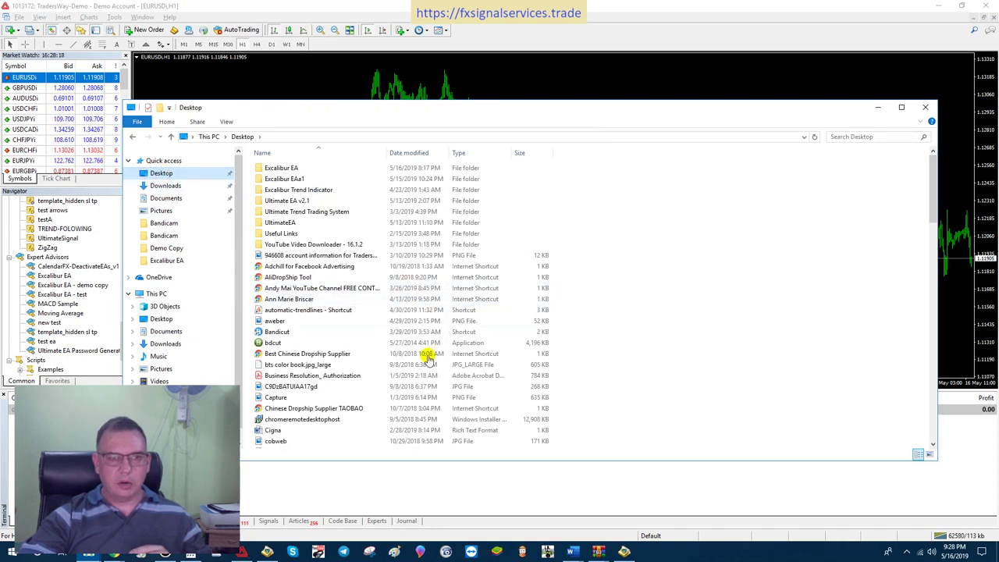
type("us")
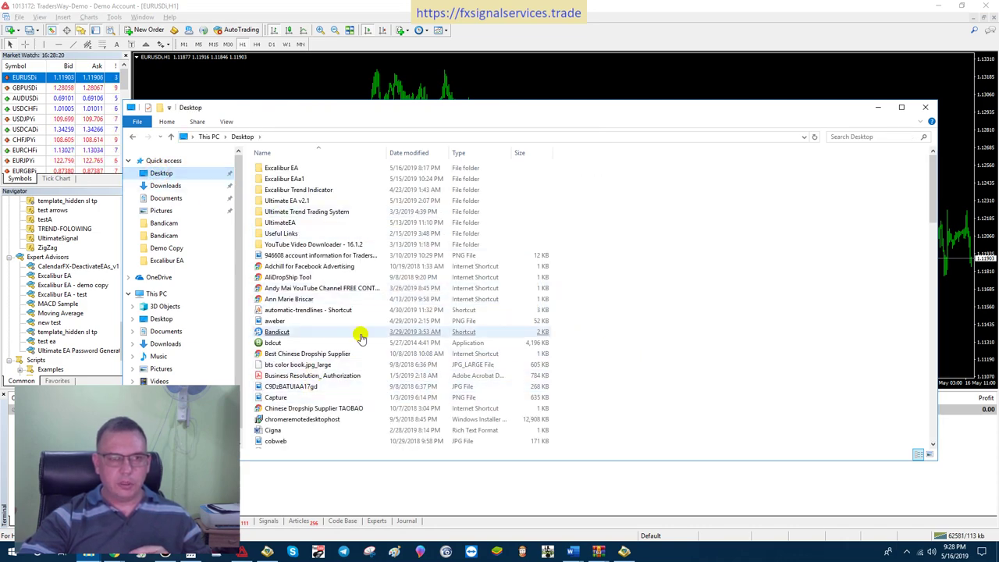
scroll(359, 331, "down", 7)
left_click(347, 344)
scroll(348, 344, "down", 15)
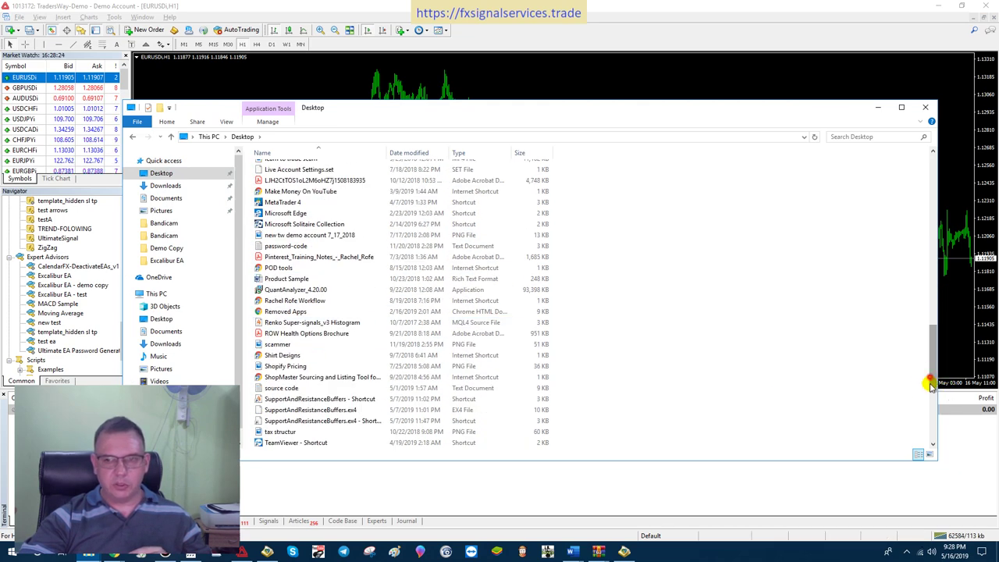
left_click_drag(932, 383, 928, 446)
left_click(291, 446)
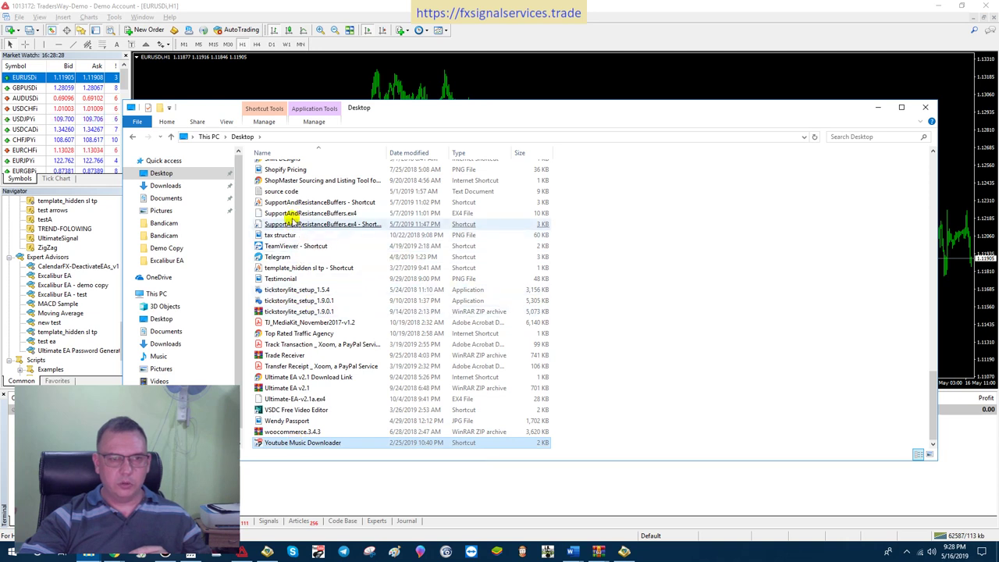
left_click(277, 213)
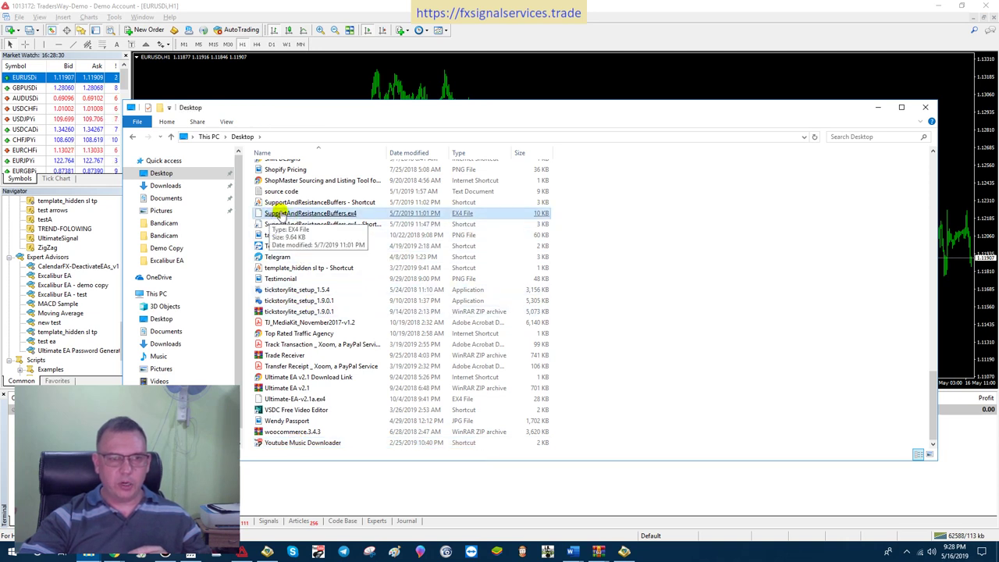
right_click(313, 213)
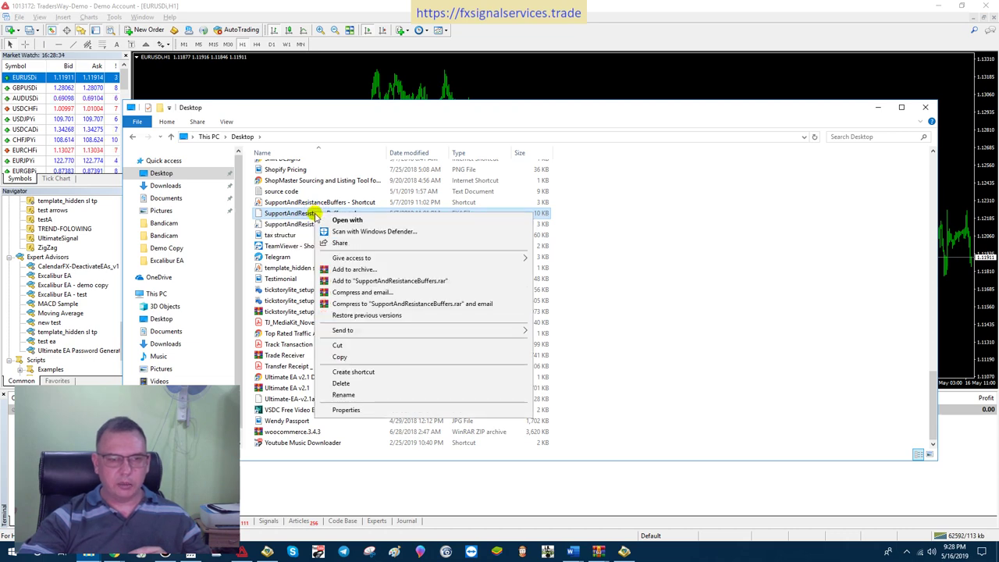
left_click(343, 357)
Paste the copied file into the data folder's MQL4 Indicators folder, replacing the file of the same name.
left_click(133, 138)
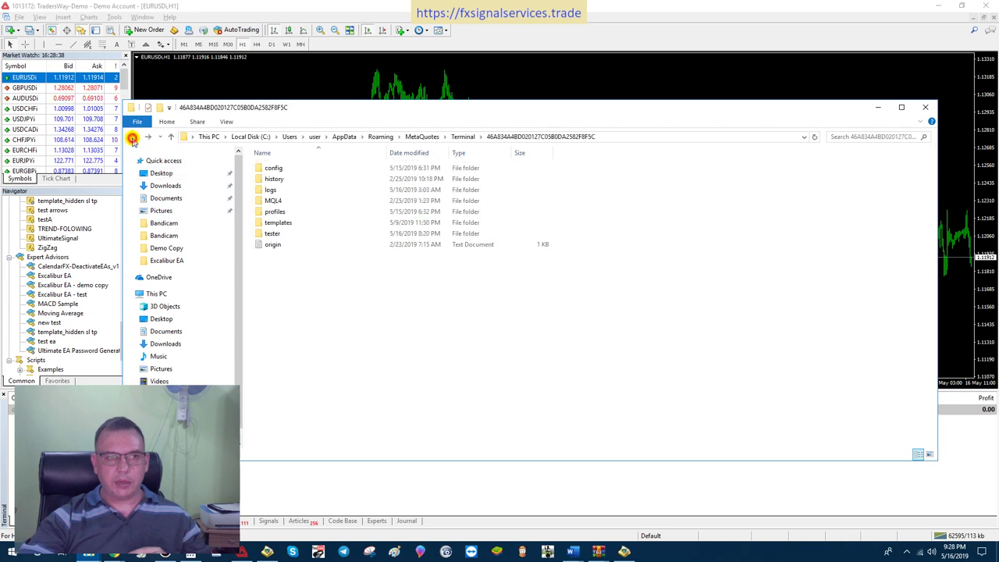
left_click(270, 202)
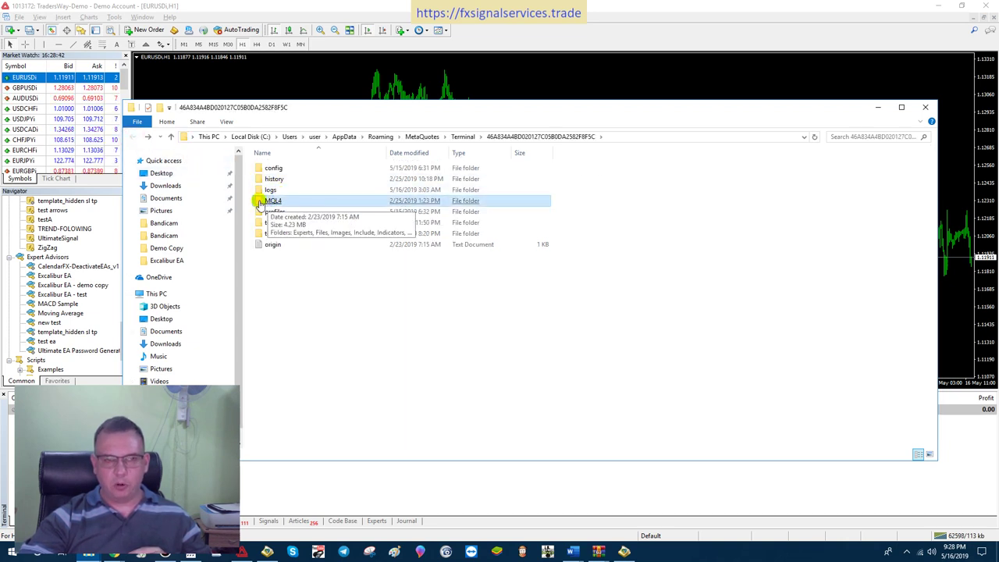
double_click(257, 205)
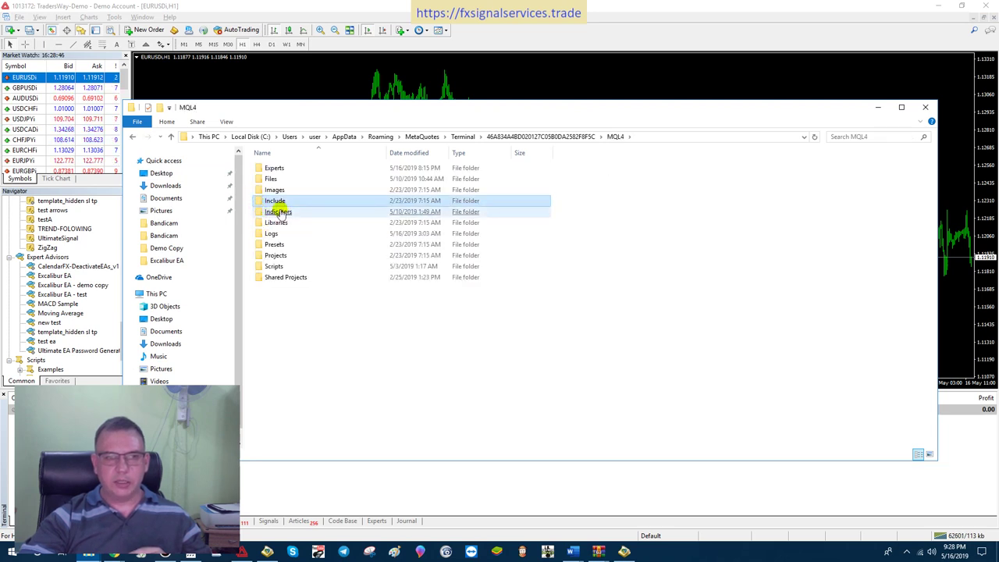
left_click(275, 213)
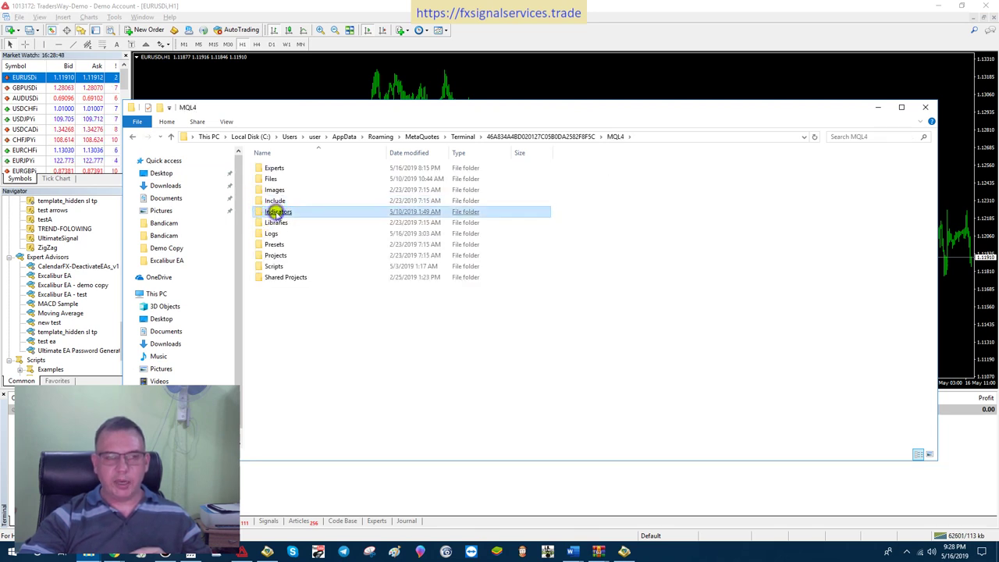
right_click(277, 214)
left_click(341, 406)
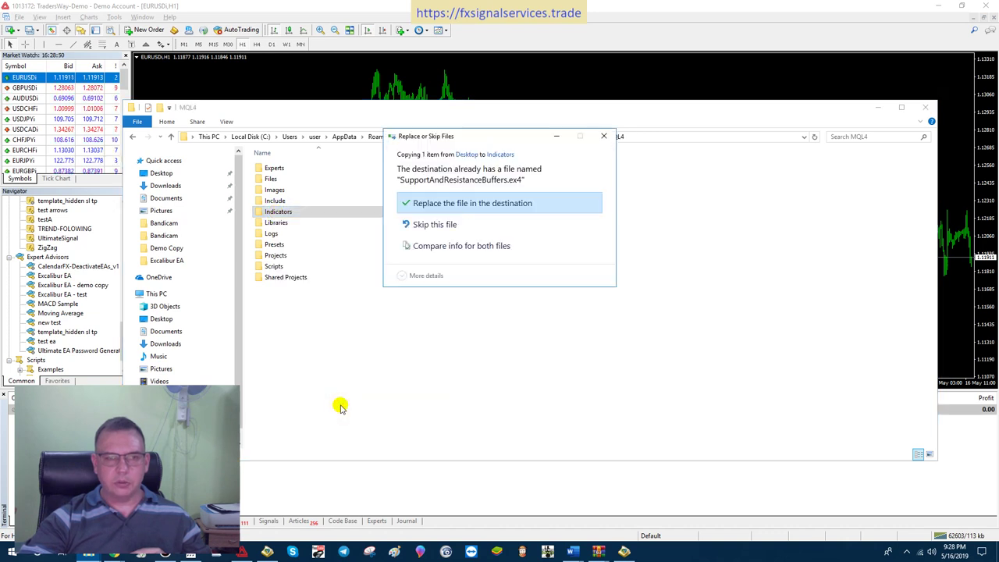
left_click(441, 202)
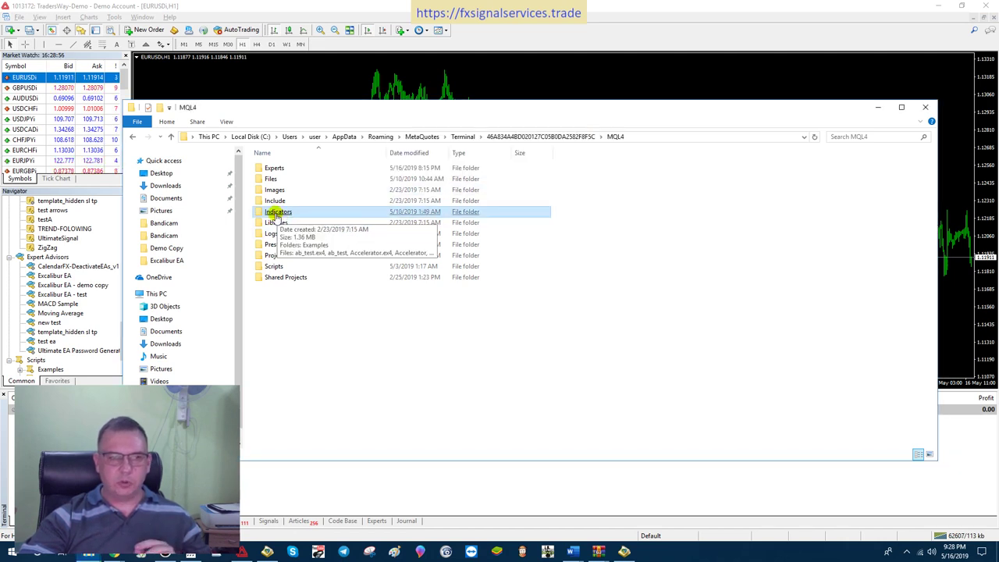
Copy Excalibur EA.ex4 from the Desktop folder and return to the terminal's data folder.
left_click(164, 172)
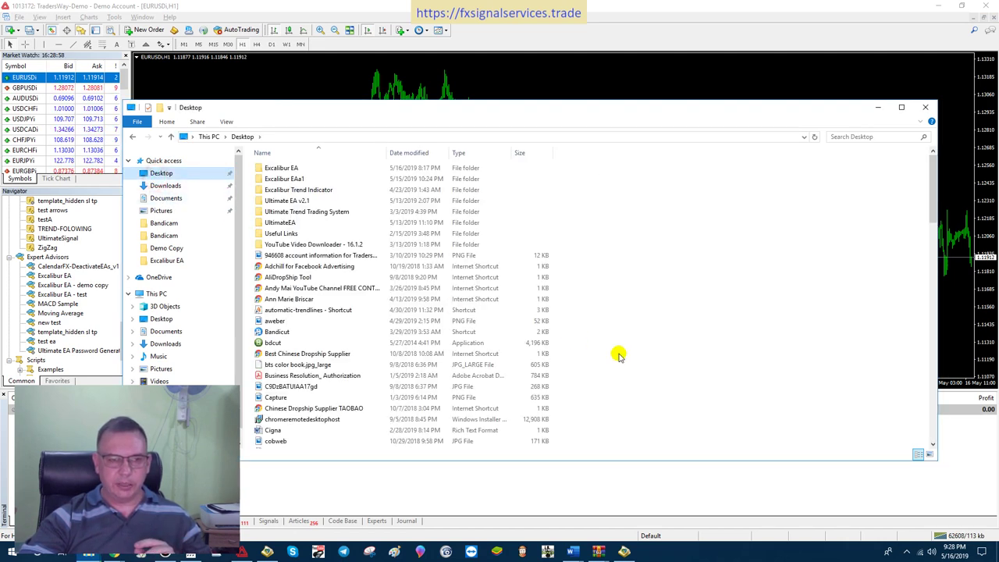
left_click(281, 321)
scroll(283, 326, "down", 9)
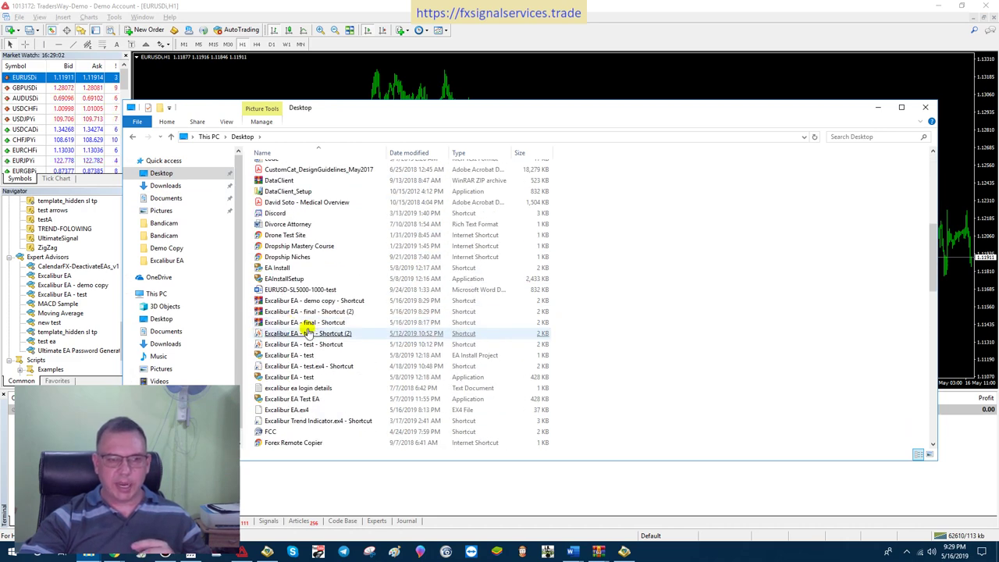
left_click(294, 421)
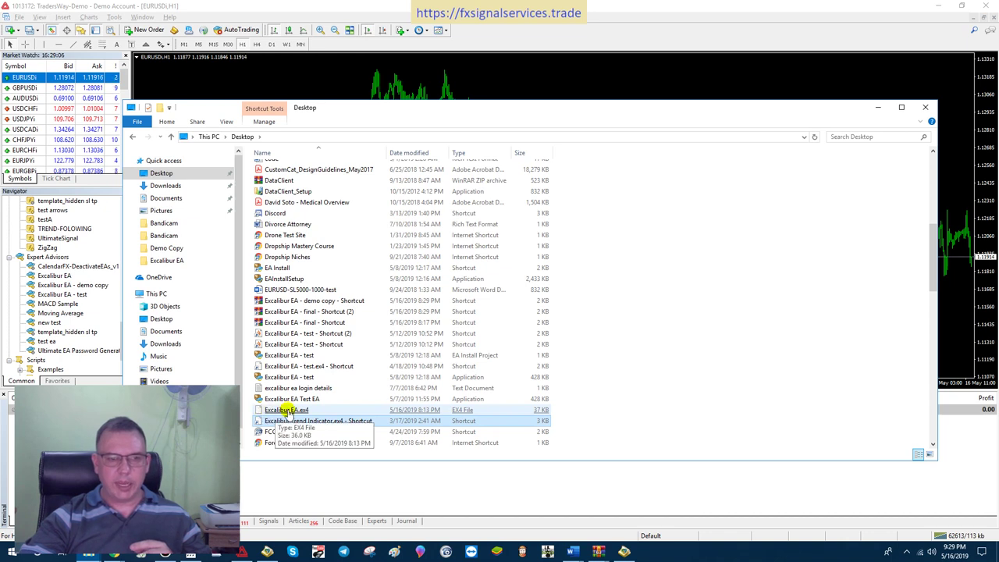
left_click(288, 410)
right_click(287, 410)
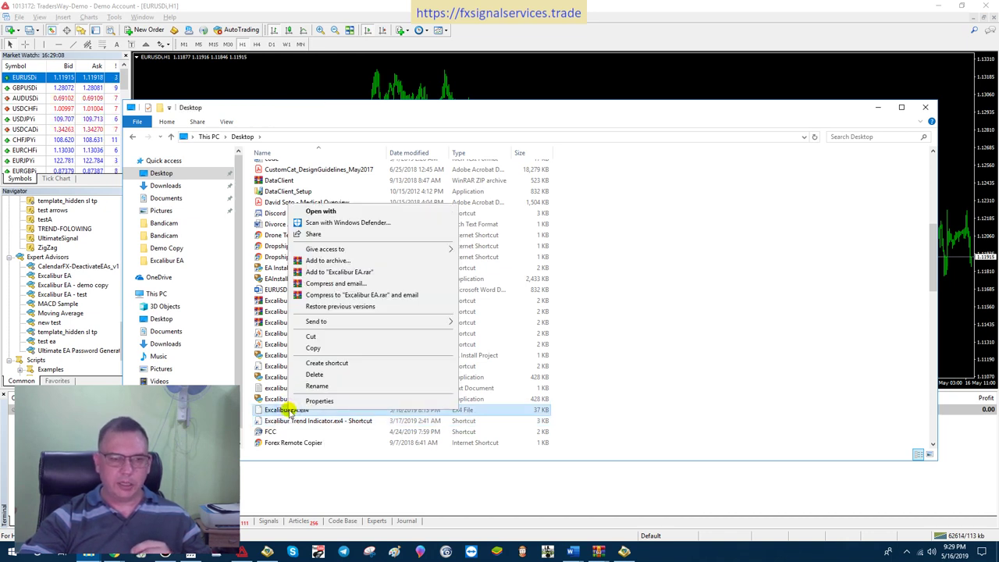
left_click(313, 349)
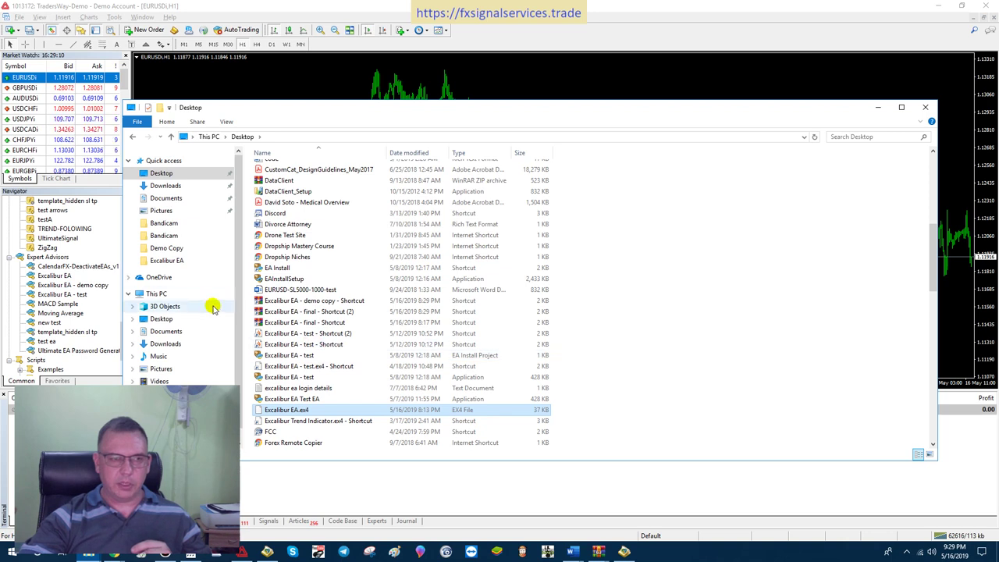
left_click(134, 138)
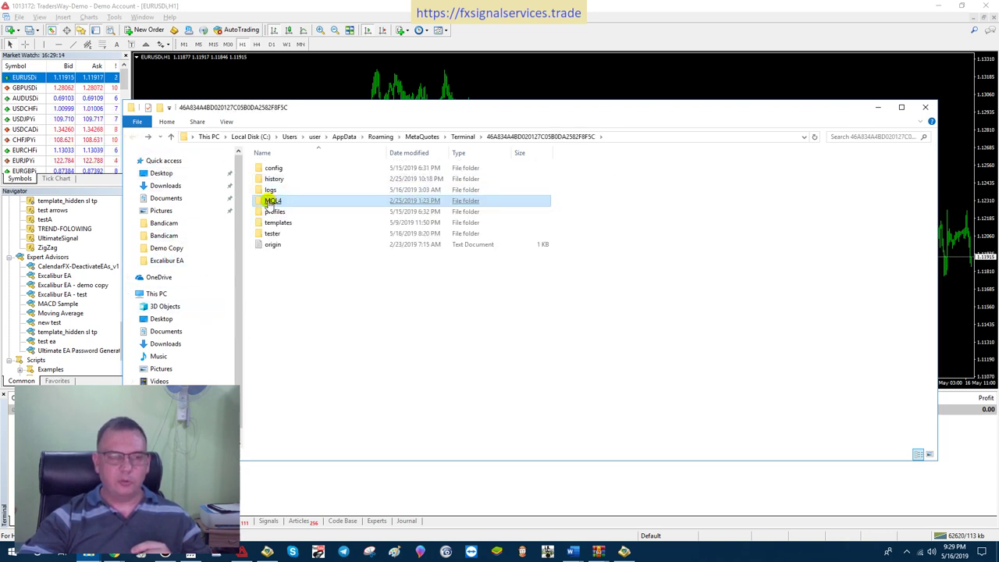
Paste Excalibur EA.ex4 into the data folder's MQL4 Experts folder, replacing the existing file, and close the folder window.
double_click(269, 203)
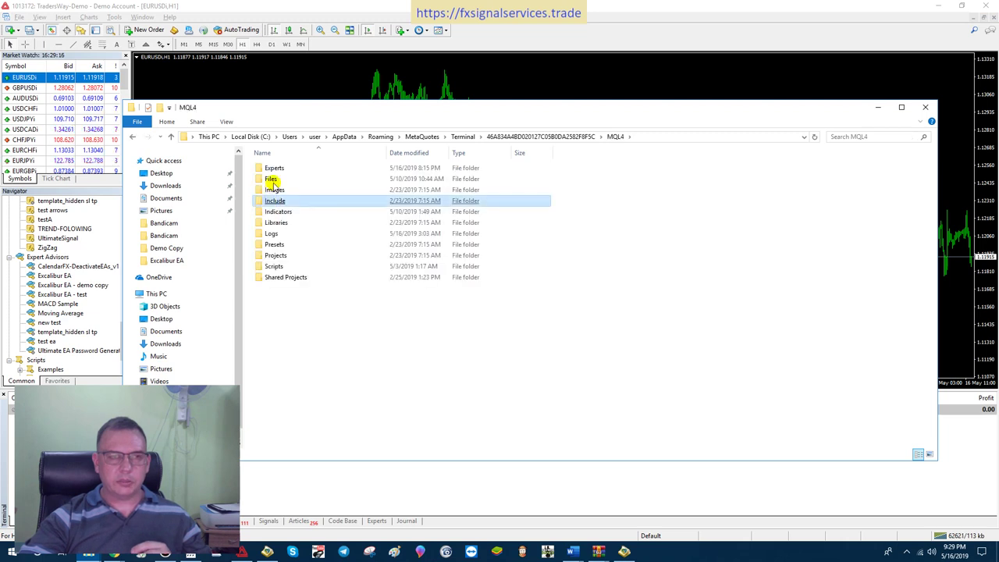
left_click(272, 169)
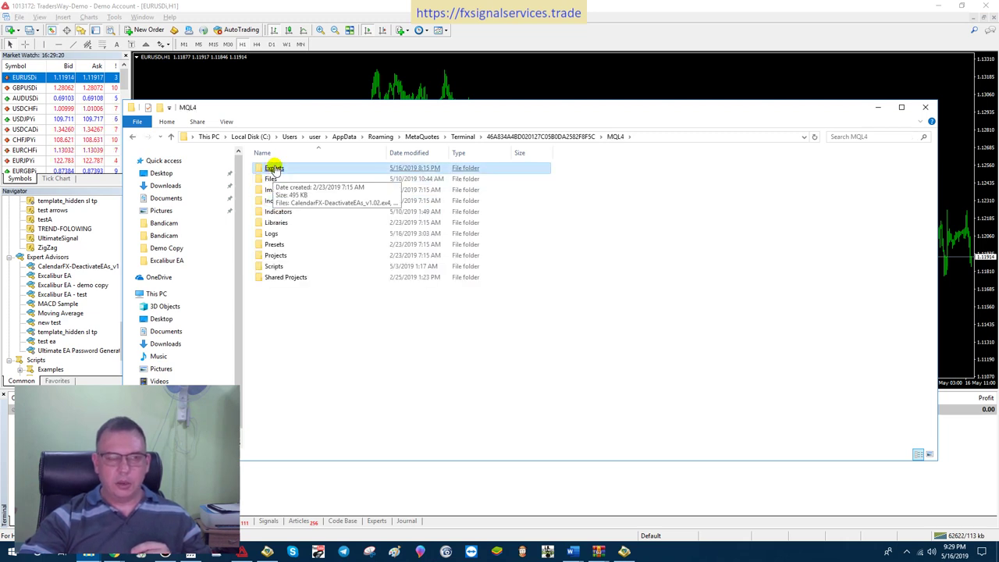
right_click(274, 170)
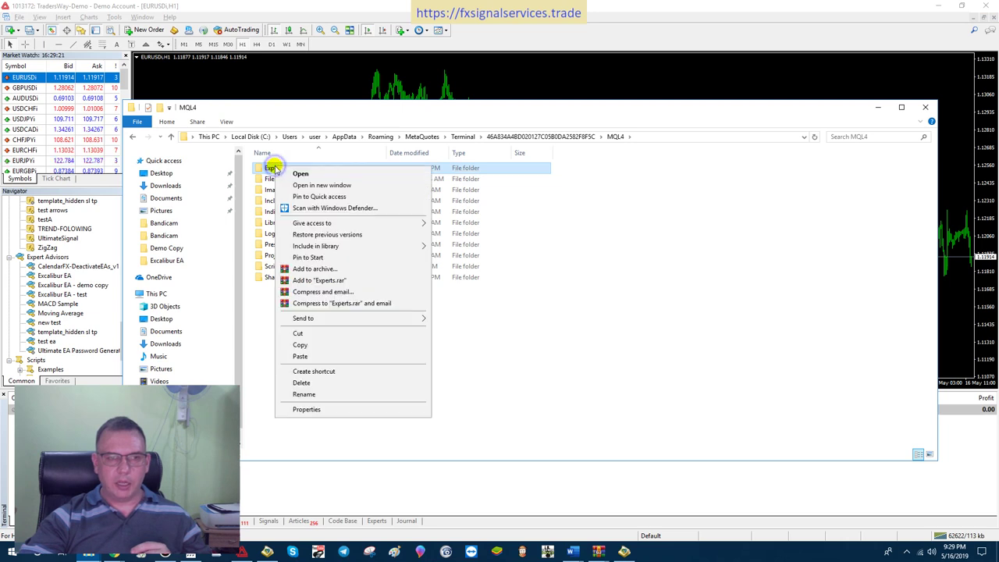
left_click(300, 357)
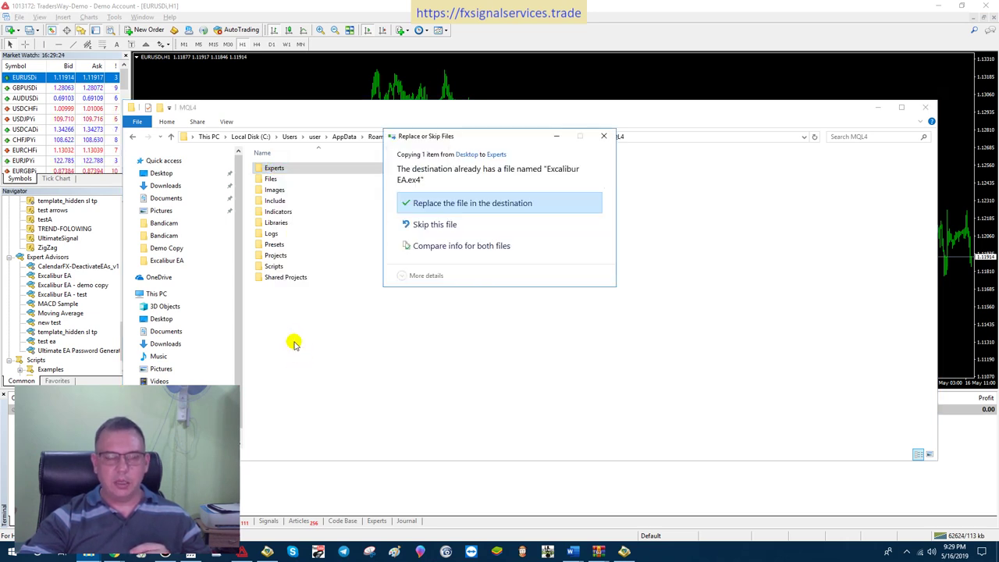
left_click(458, 204)
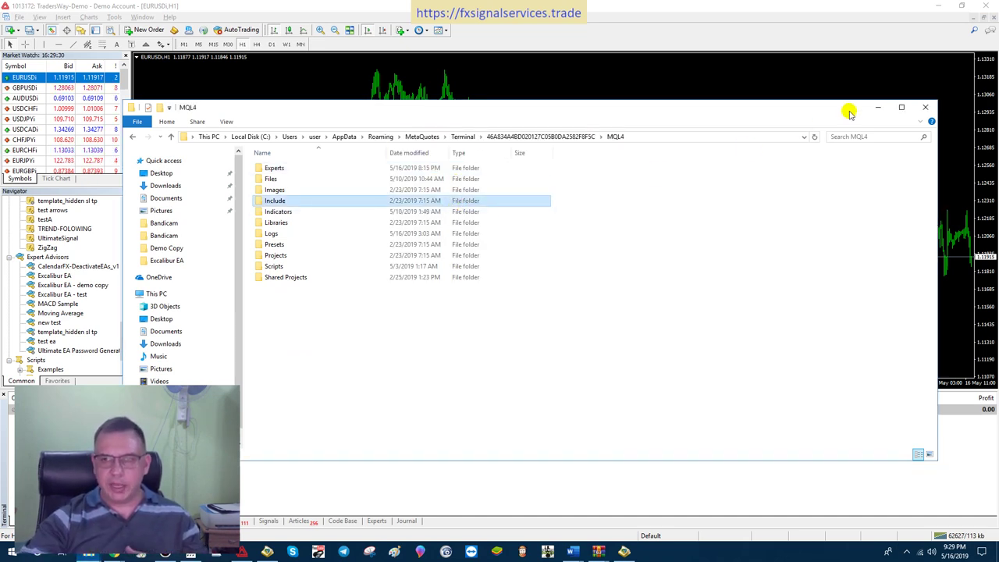
left_click(923, 107)
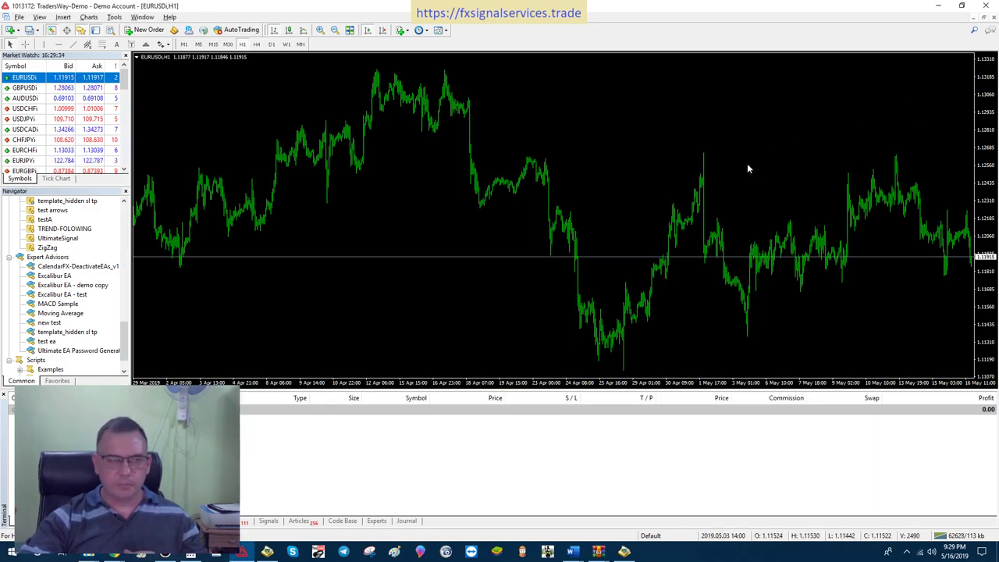
Restart the MetaTrader 4 terminal and locate SupportAndResistanceBuffers among the Navigator's indicators.
left_click(987, 6)
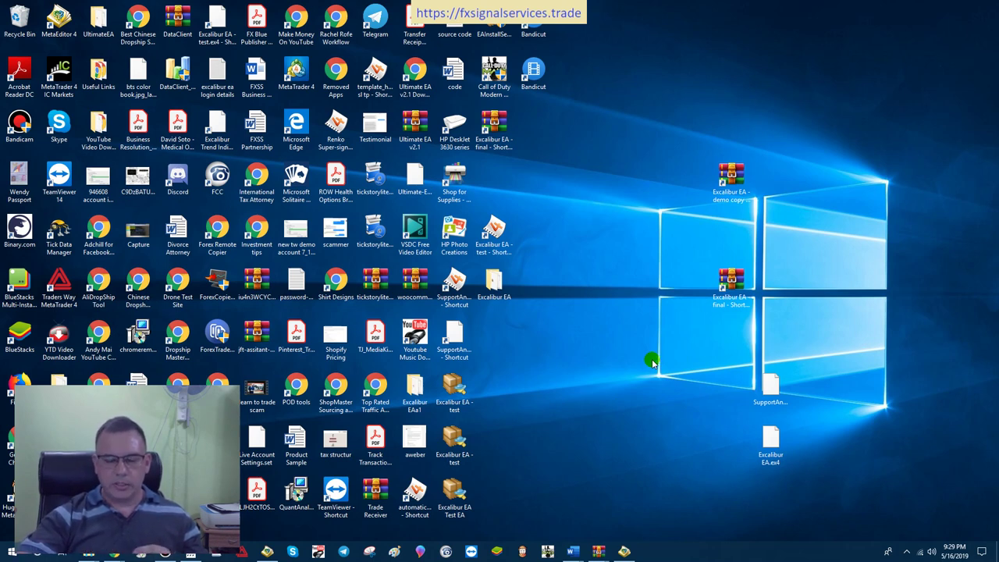
left_click(243, 554)
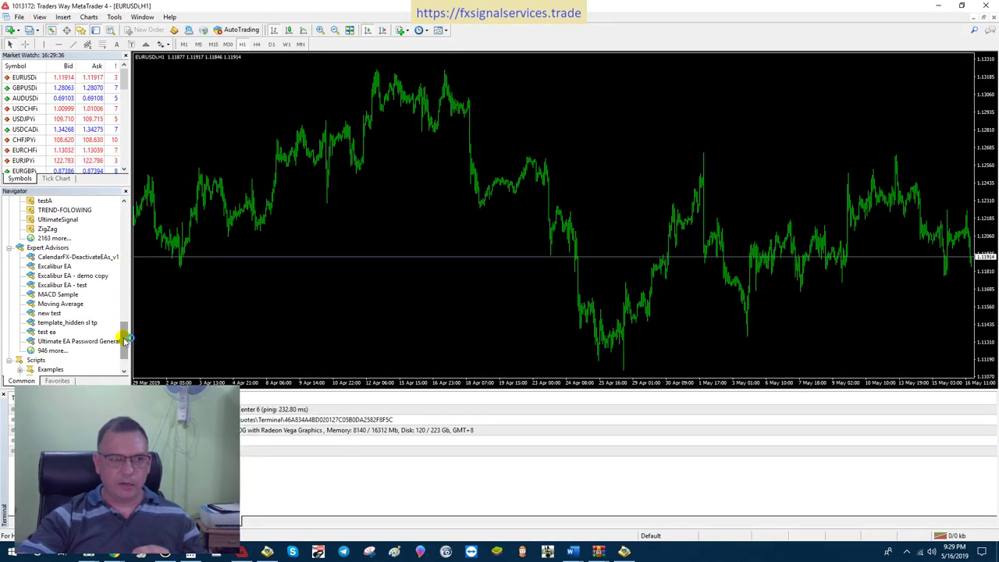
left_click_drag(125, 341, 115, 316)
left_click(72, 284)
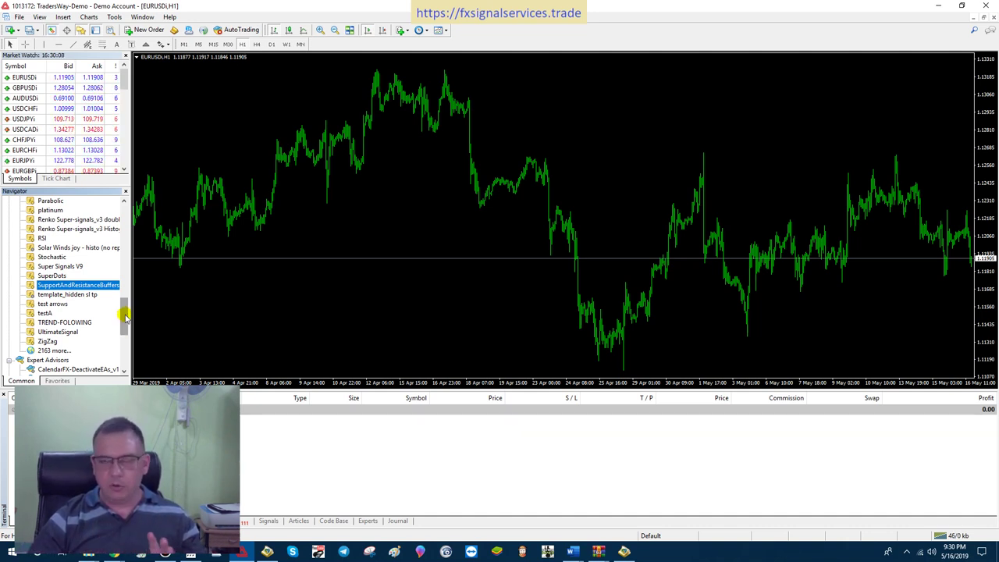
Attach the Excalibur EA expert advisor to the EURUSDi H1 chart and allow live trading in its common settings.
left_click_drag(123, 317, 127, 351)
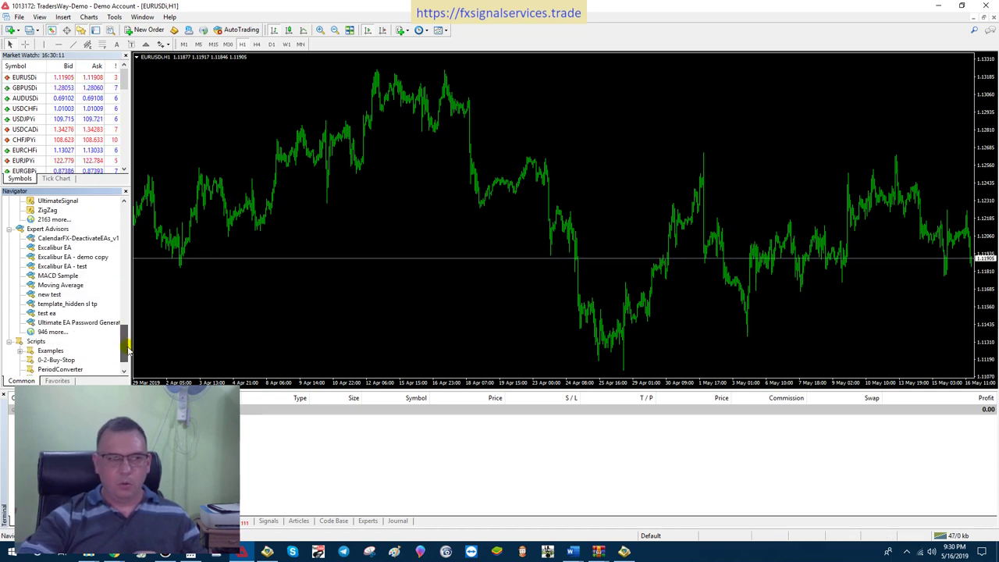
left_click(49, 247)
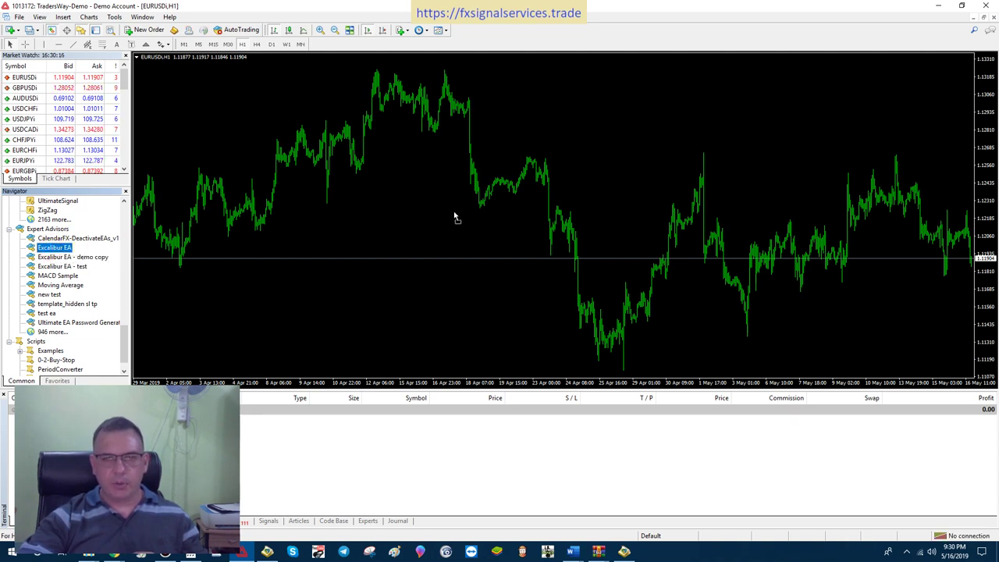
left_click_drag(454, 217, 452, 212)
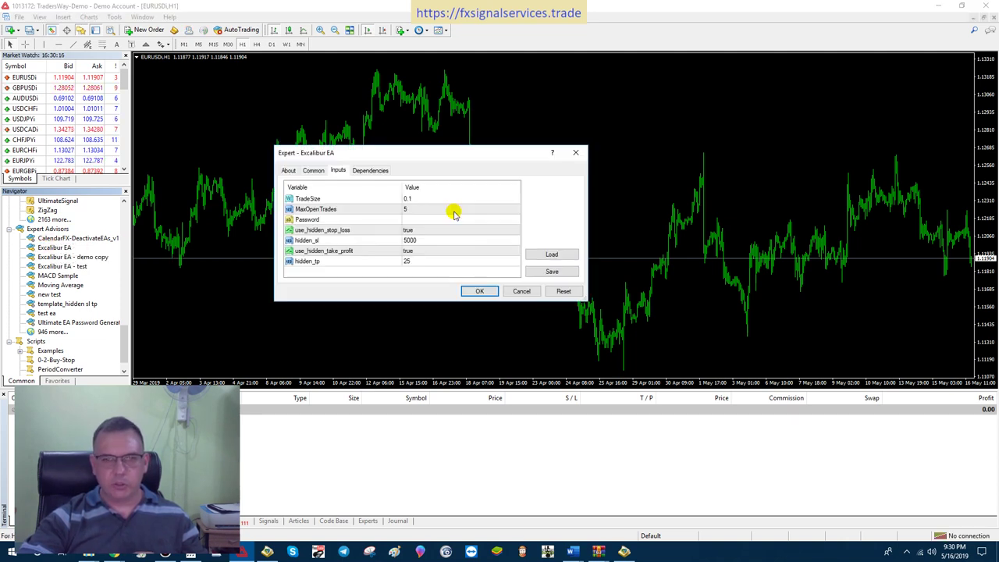
left_click(313, 171)
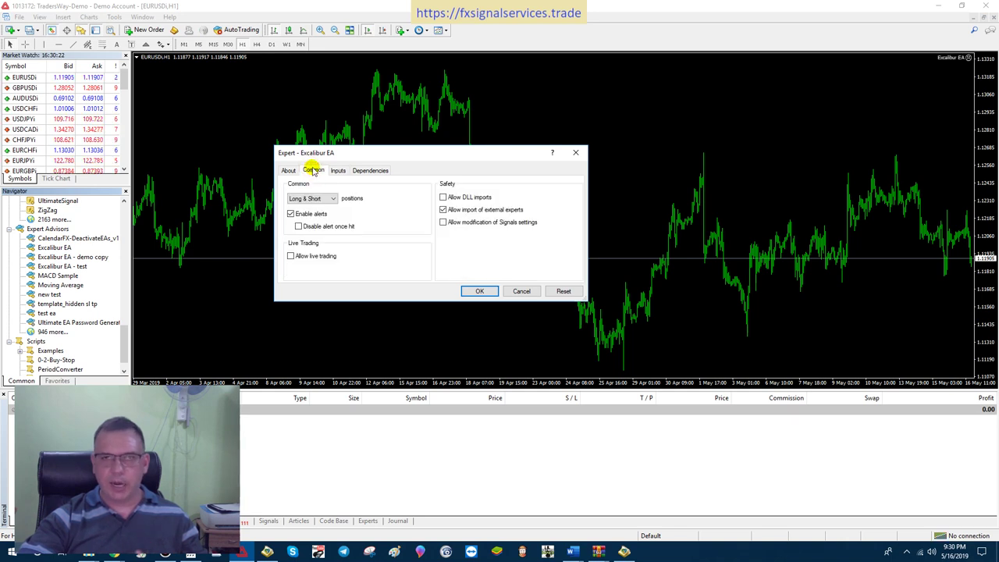
left_click(291, 258)
Paste the EA password into the Password input of Excalibur EA.
left_click(338, 171)
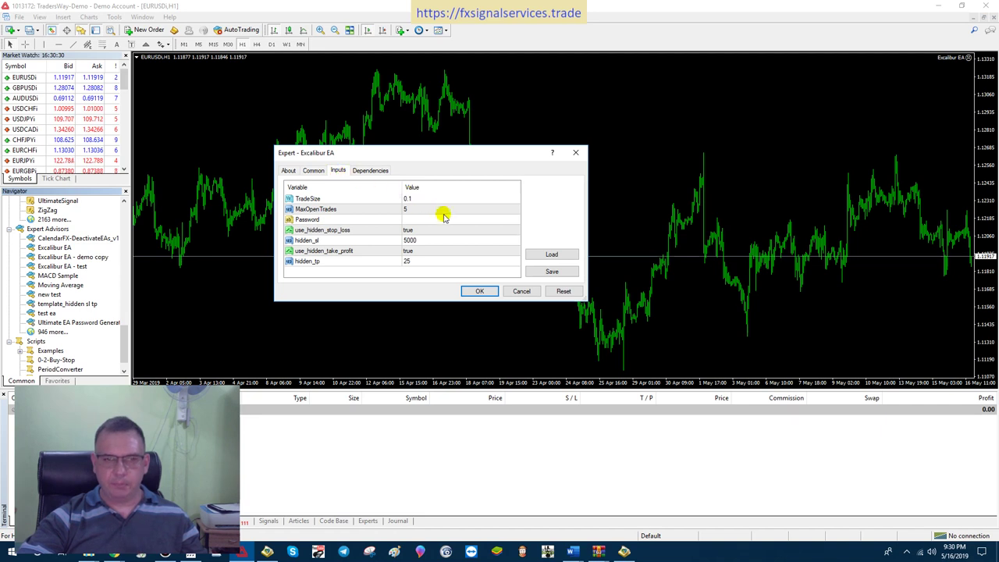
double_click(416, 220)
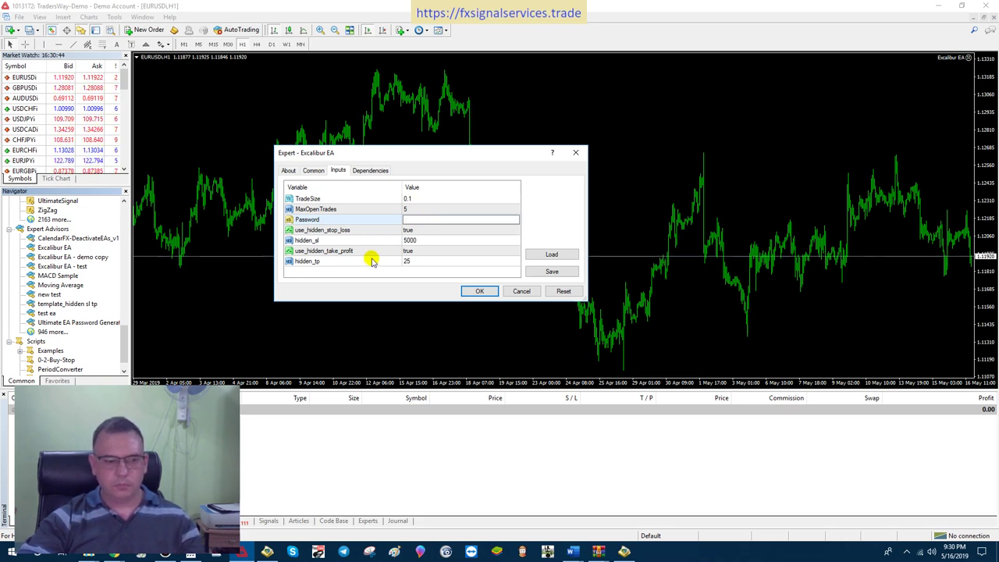
key("alt+Tab")
key("alt+Tab")
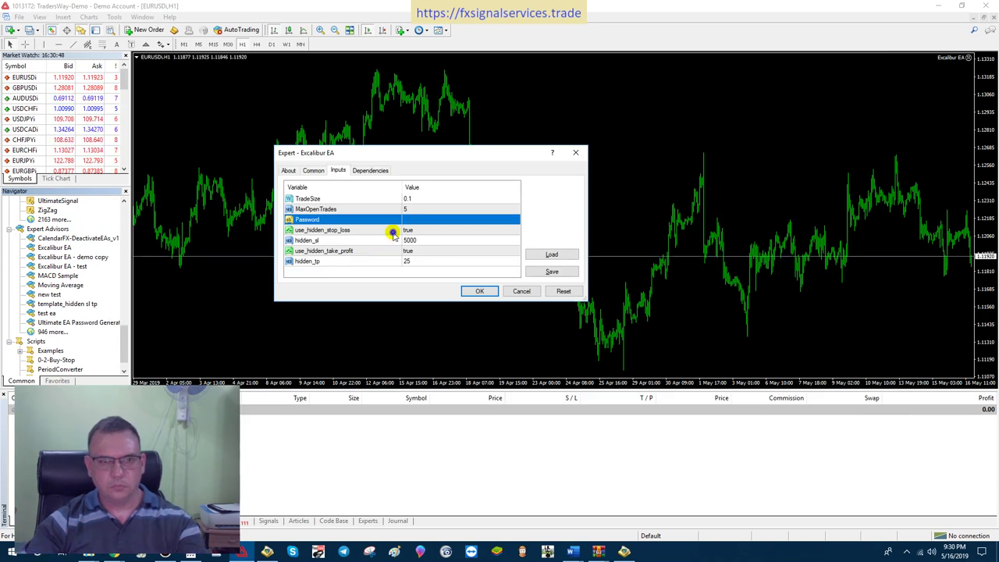
left_click(390, 222)
key("ctrl+v")
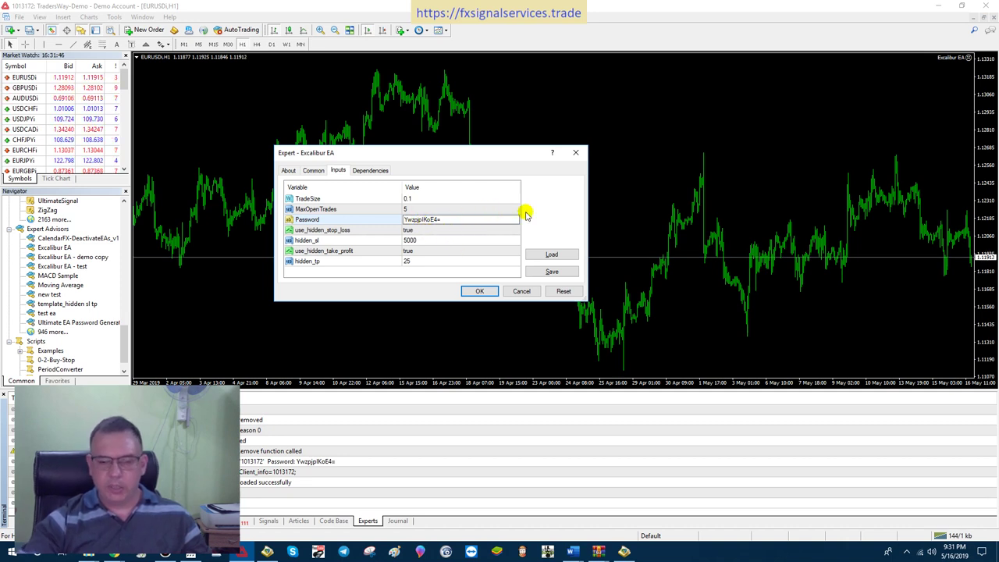
key("Return")
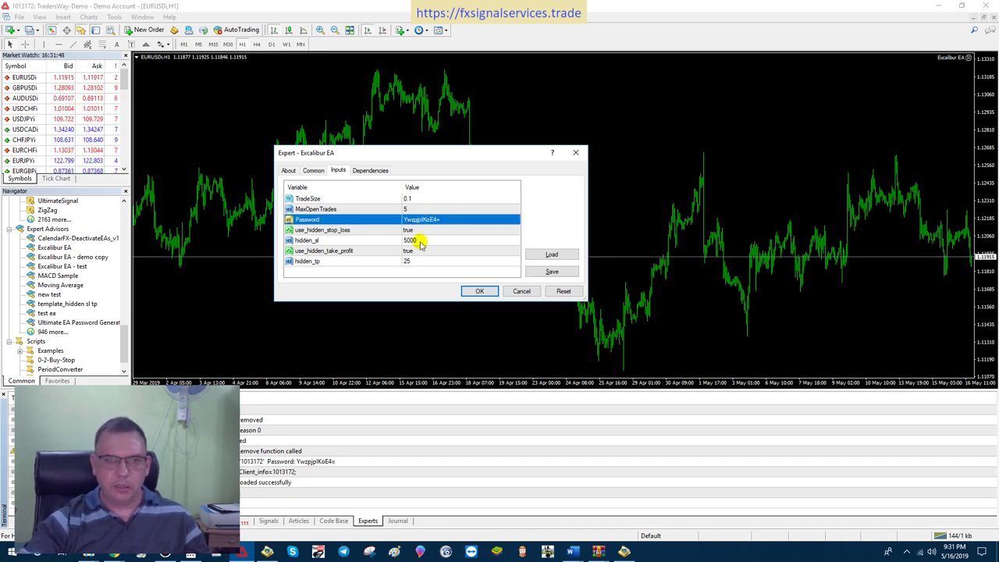
Review the TradeSize, MaxOpenTrades, use_hidden_stop_loss and hidden_sl inputs of Excalibur EA.
left_click(421, 199)
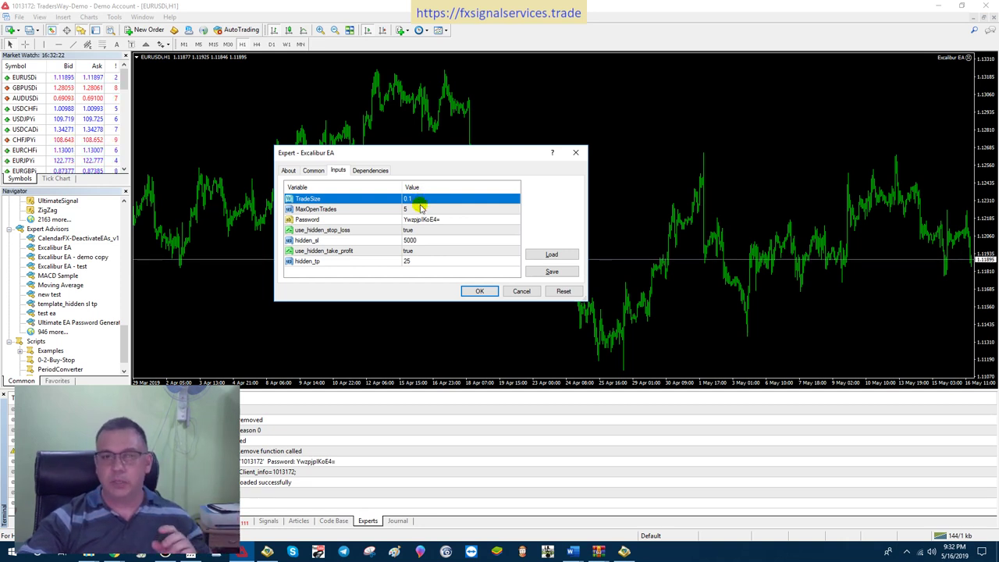
left_click(417, 210)
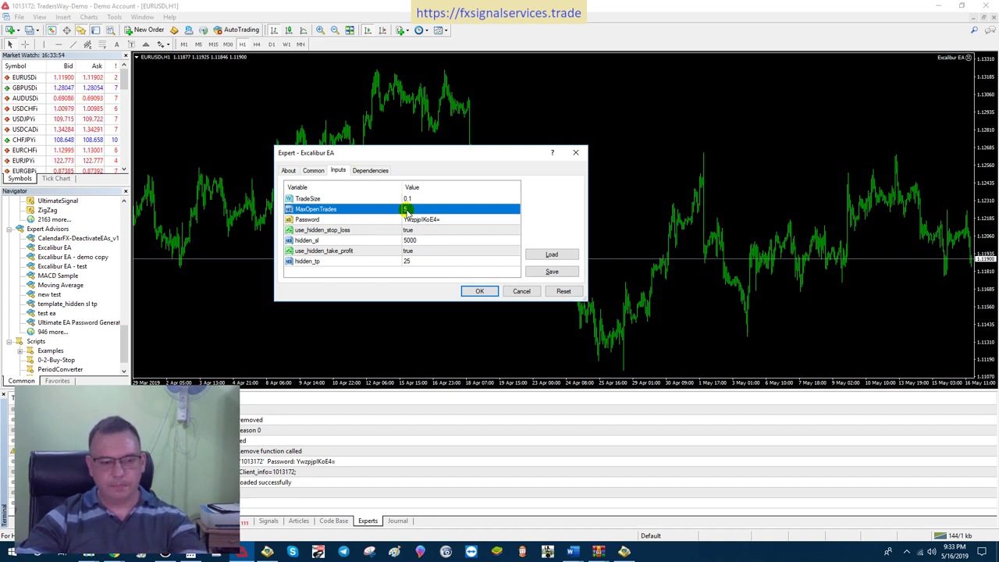
key("XF86AudioMute")
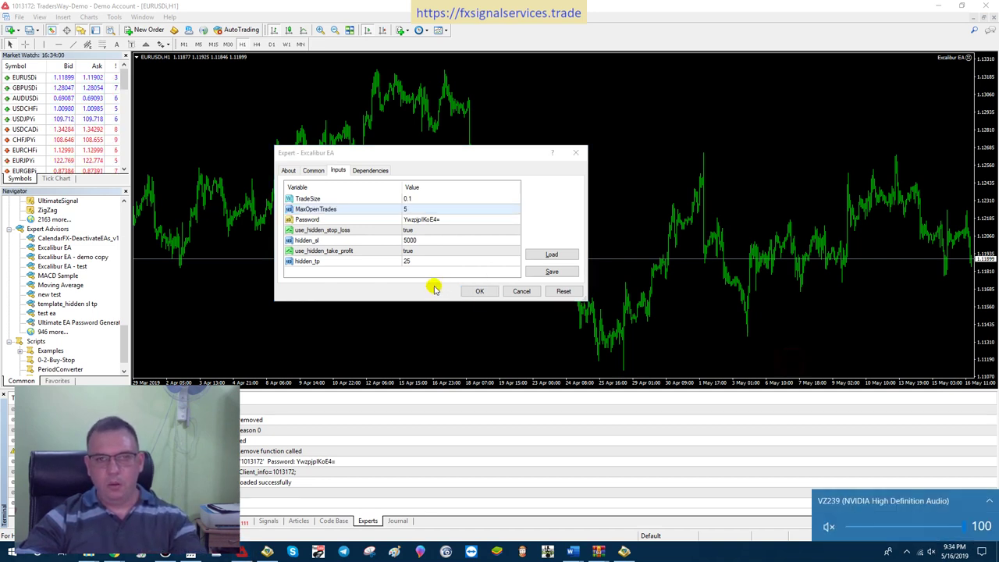
left_click(416, 231)
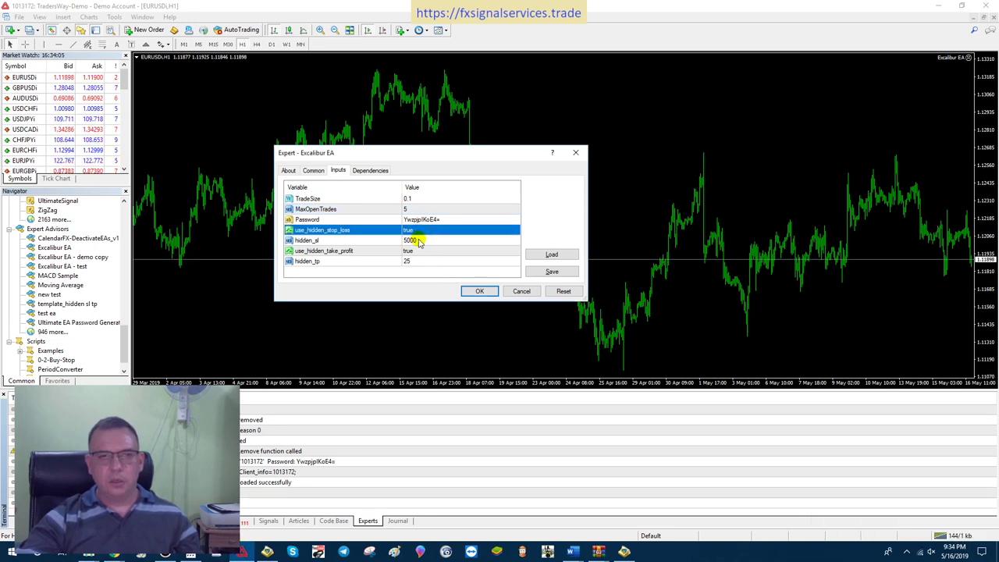
left_click(419, 240)
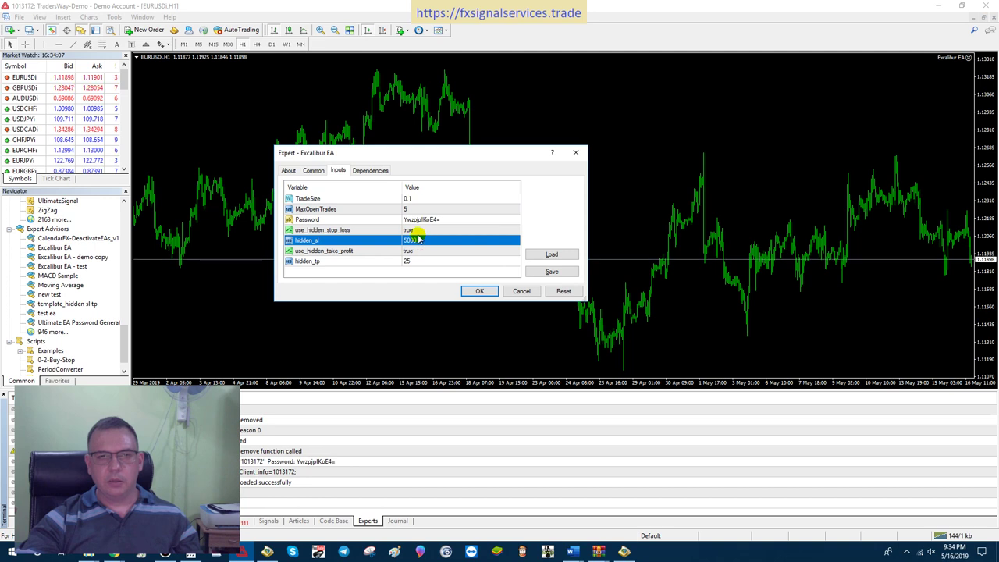
Switch the use_hidden_stop_loss input to false and back to true.
left_click(417, 231)
left_click(415, 231)
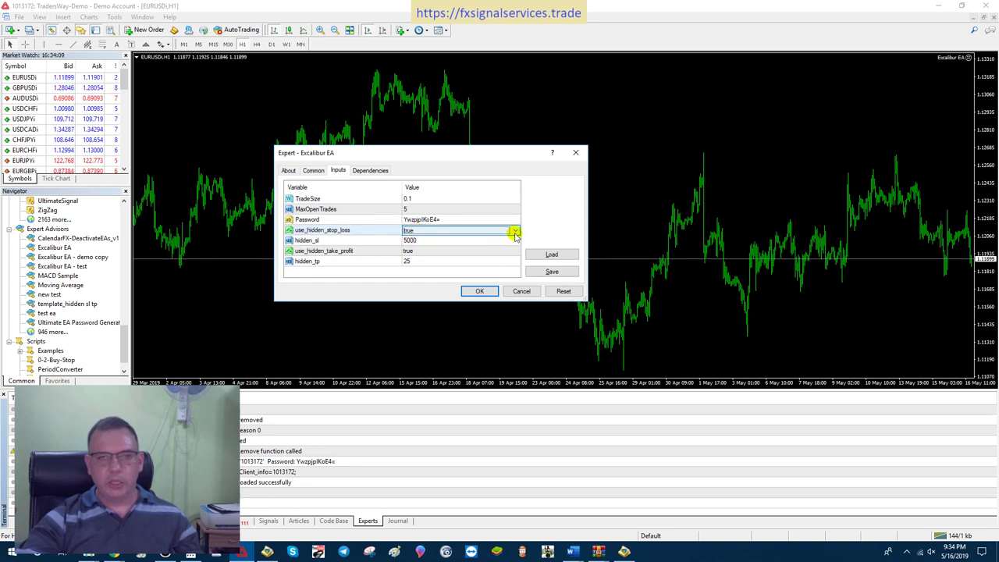
left_click(515, 230)
left_click(492, 245)
left_click(514, 230)
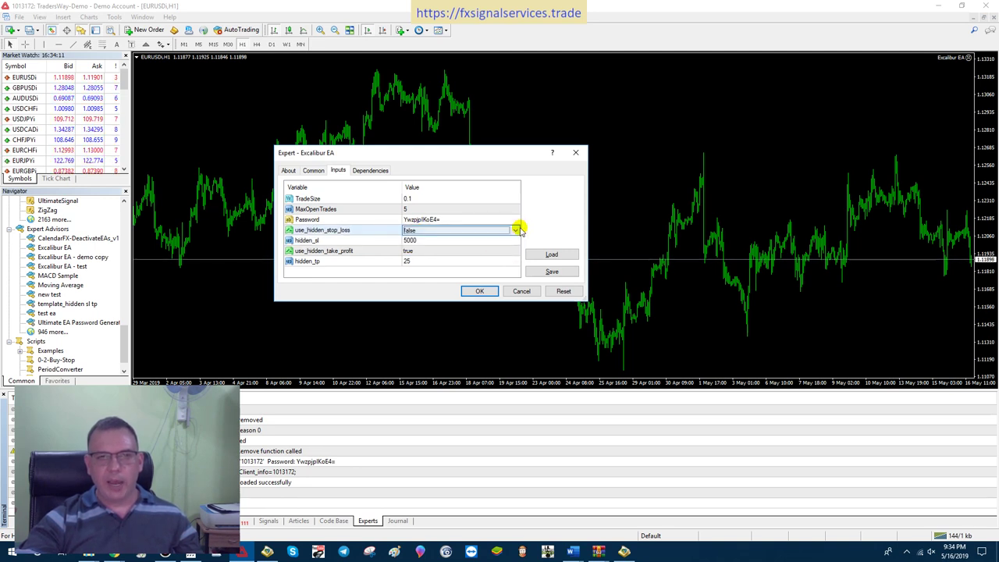
left_click(496, 246)
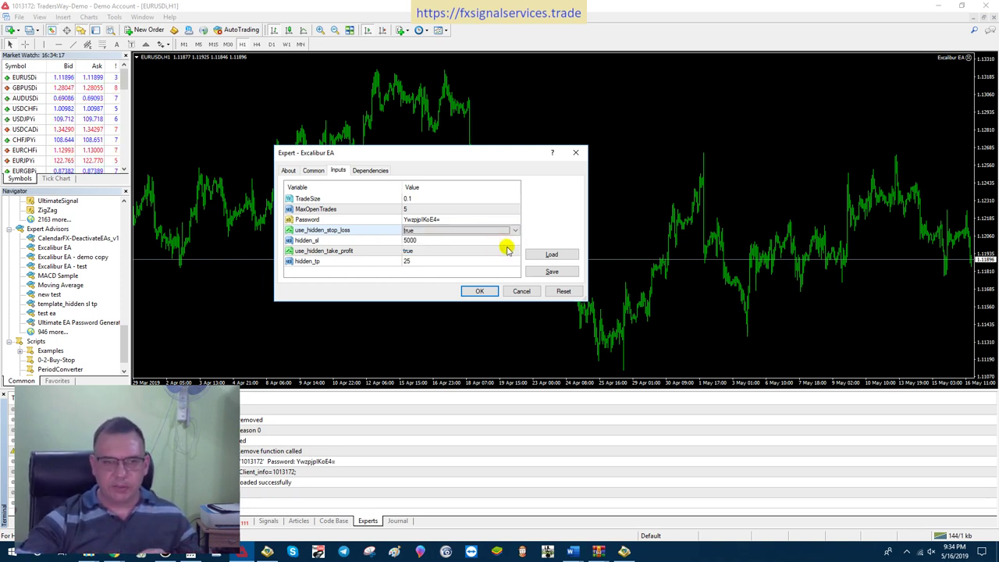
Review the hidden_sl, use_hidden_take_profit and hidden_tp inputs of Excalibur EA.
left_click(425, 244)
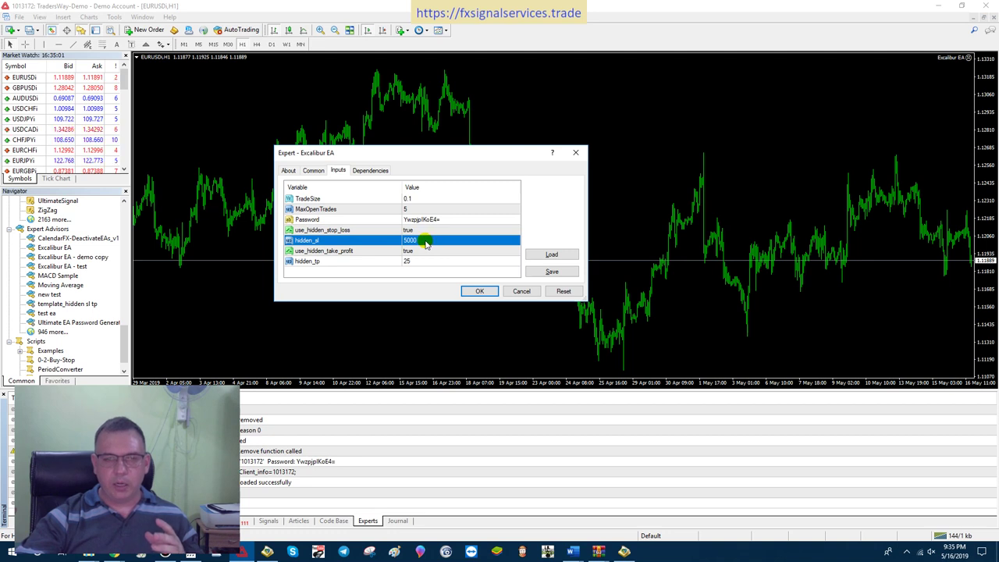
double_click(426, 242)
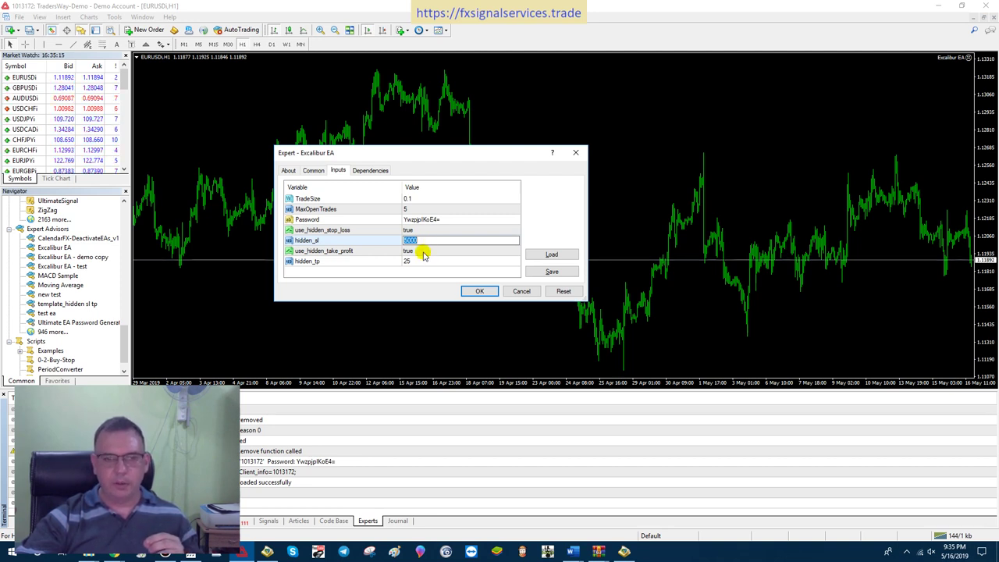
left_click(422, 253)
double_click(421, 261)
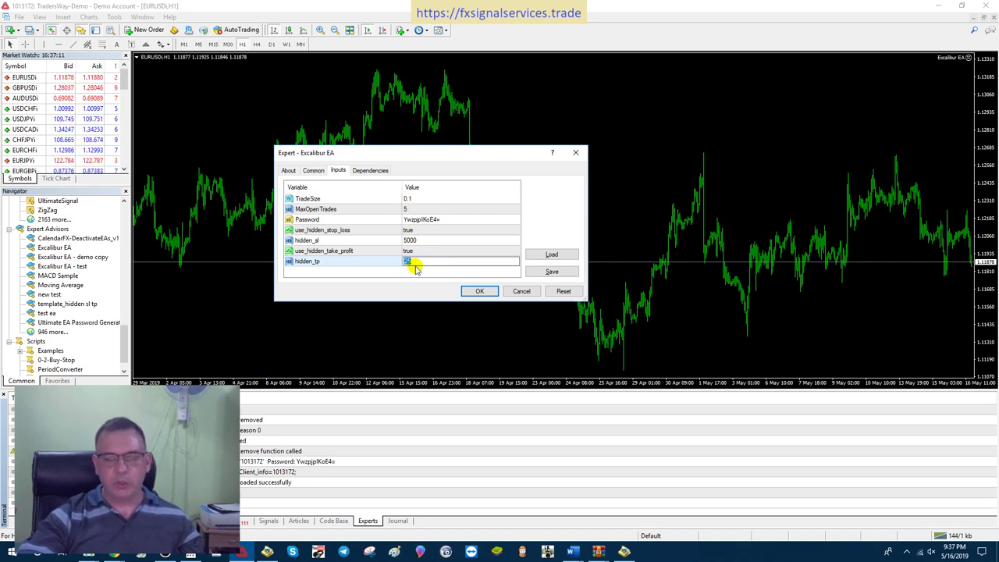
Apply the Excalibur EA inputs to the chart and turn on AutoTrading.
left_click(414, 208)
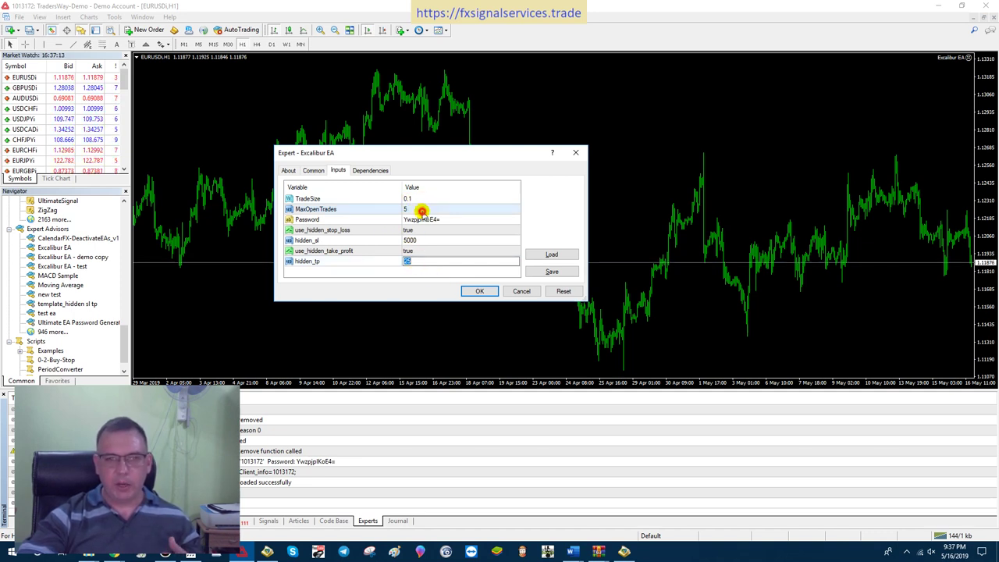
left_click(473, 290)
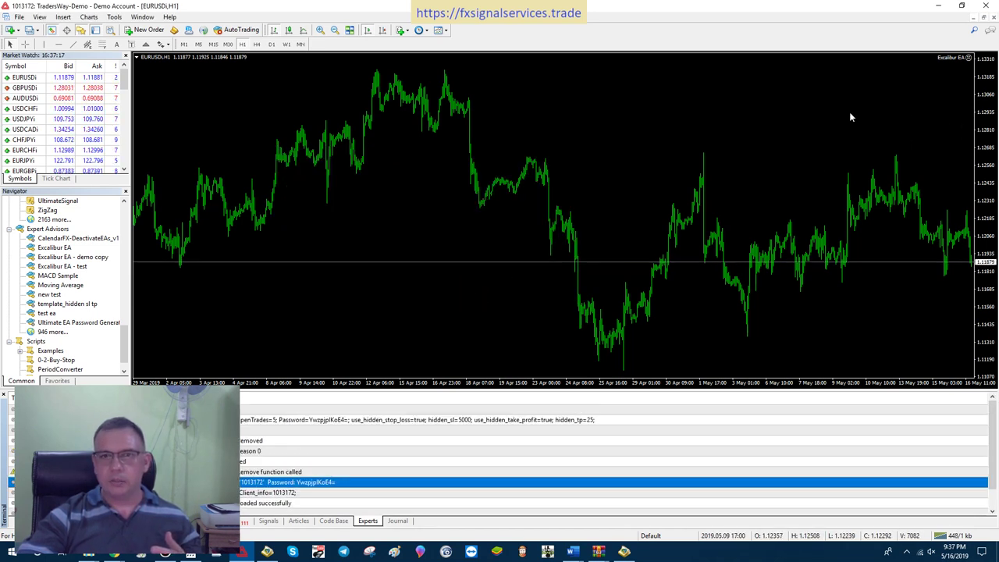
left_click(226, 31)
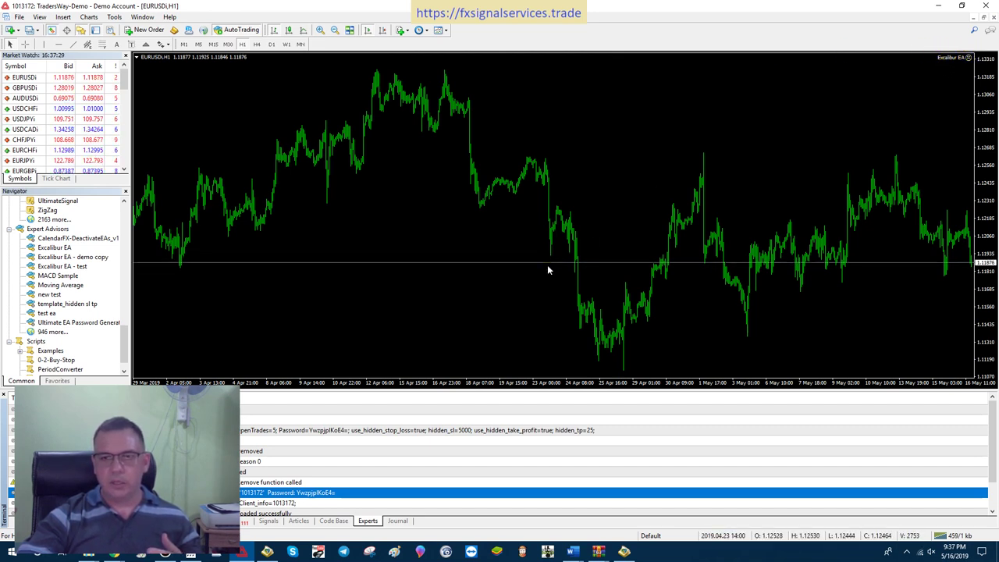
Allow live trading for the Excalibur EA attached to the EURUSDi chart.
right_click(485, 264)
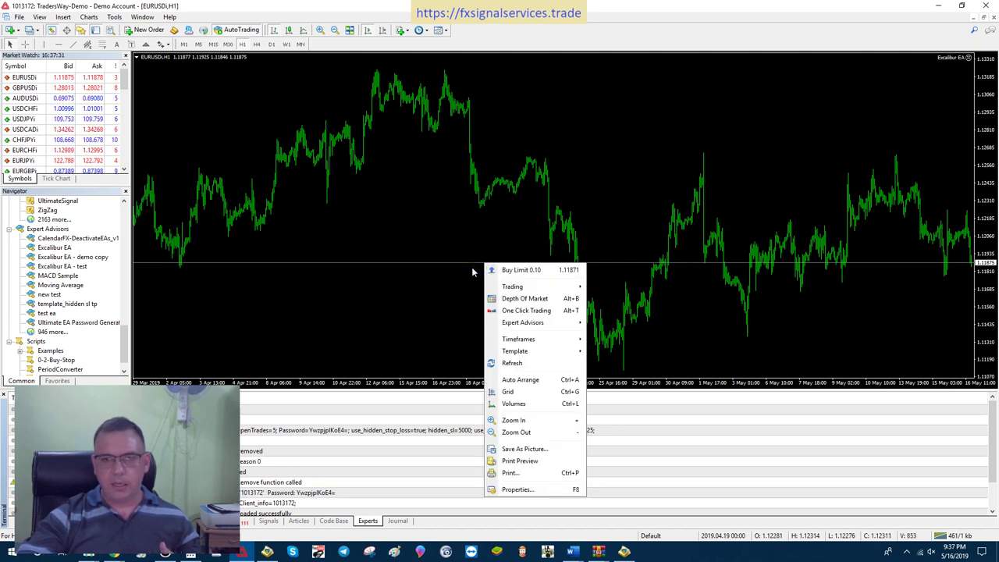
mouse_move(557, 323)
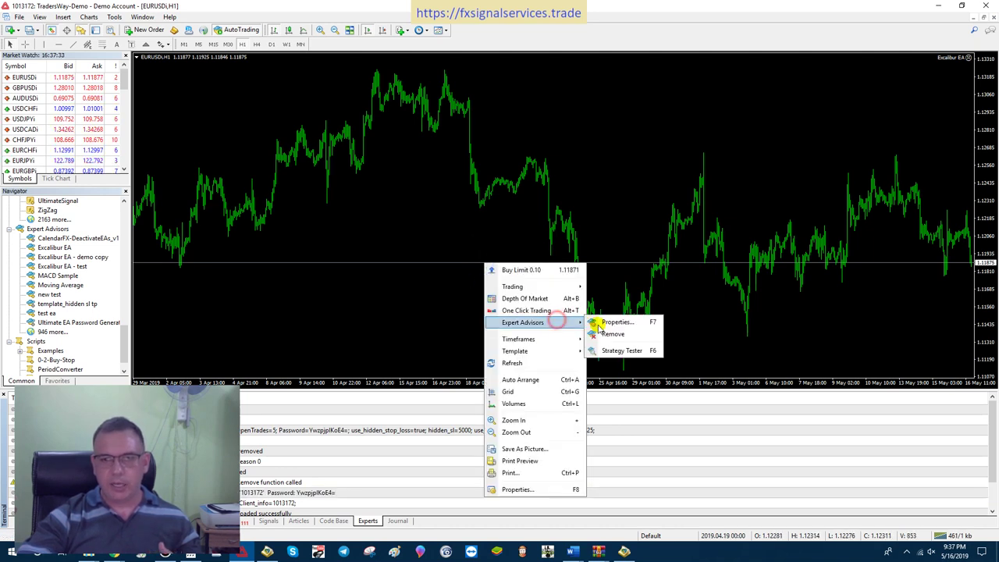
left_click(602, 326)
left_click(313, 171)
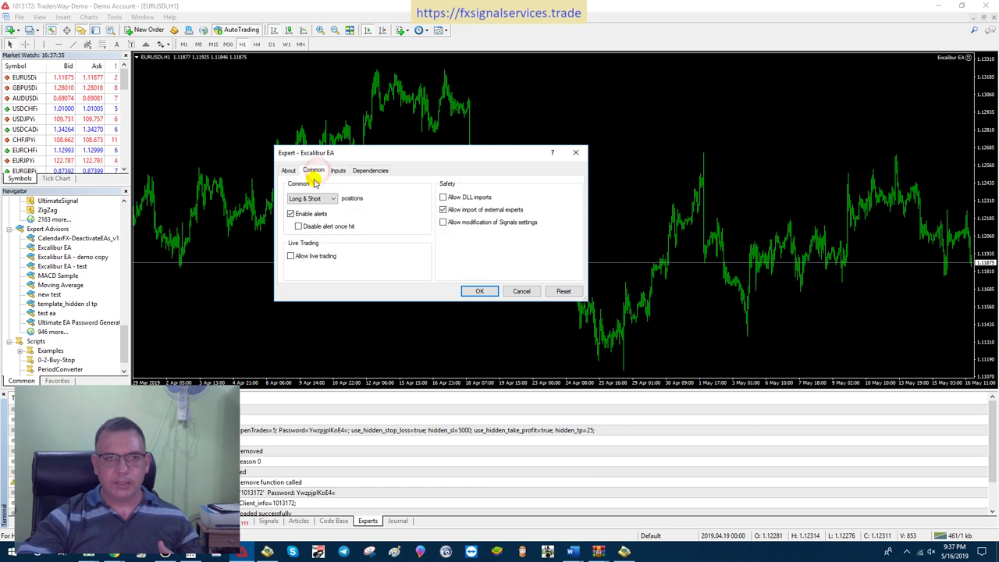
left_click(290, 257)
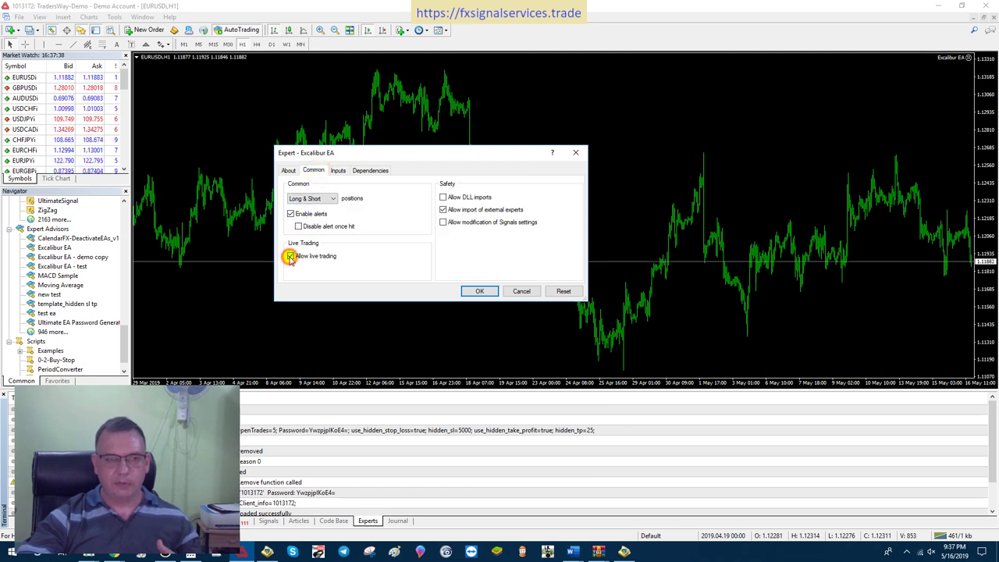
left_click(477, 291)
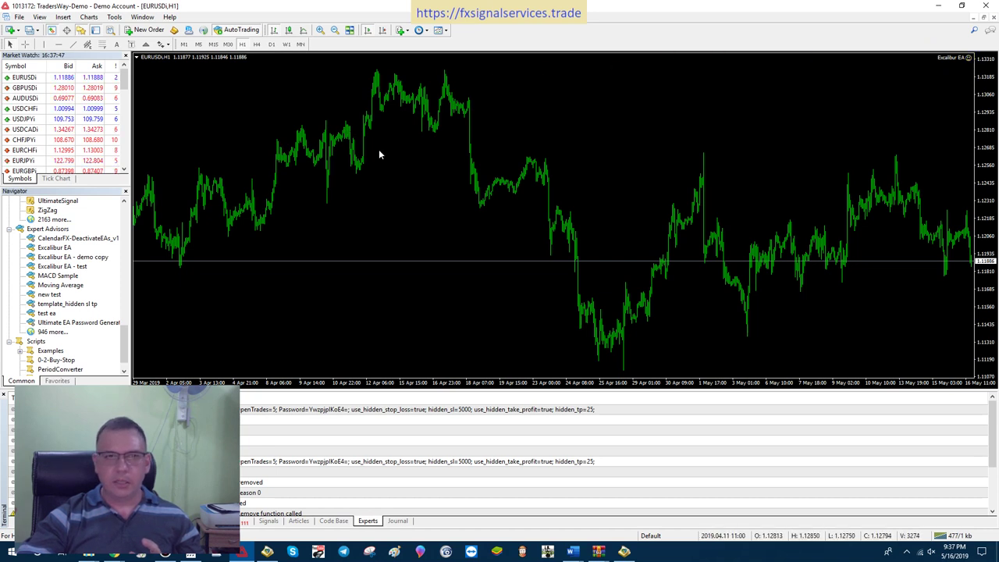
Check the live trading setting in the properties of Excalibur EA on the EURUSDi chart.
right_click(493, 215)
mouse_move(548, 274)
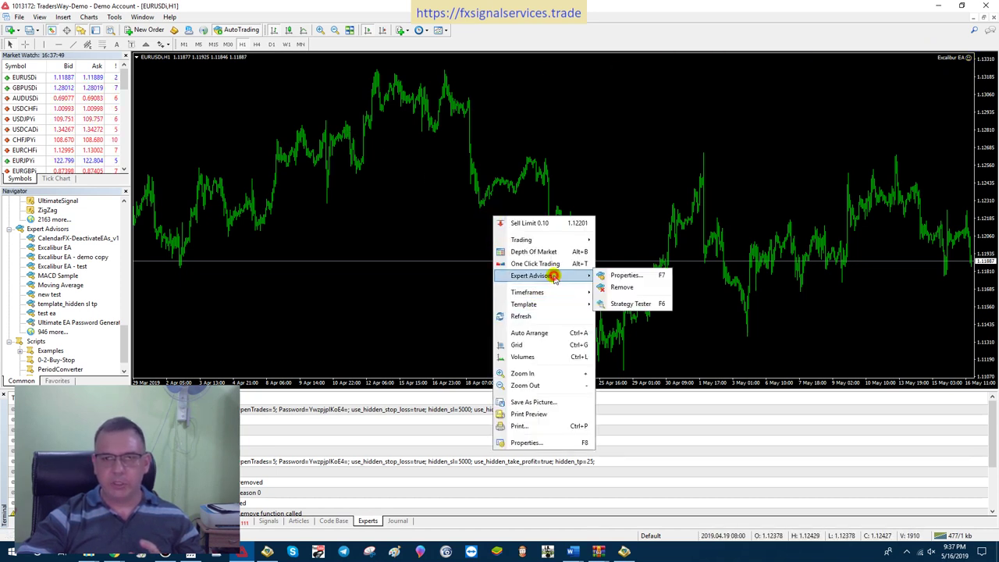
left_click(616, 269)
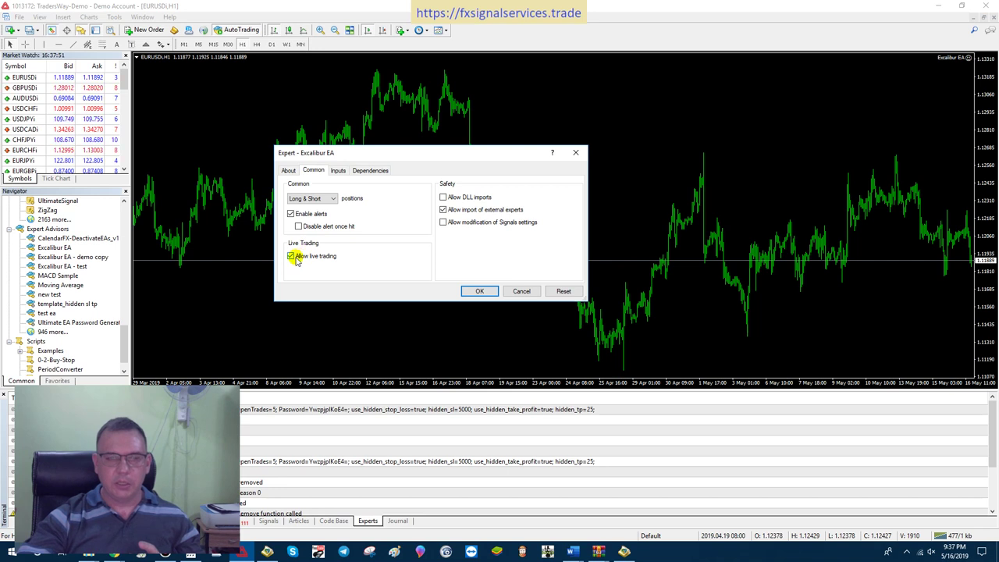
left_click(288, 170)
left_click(310, 171)
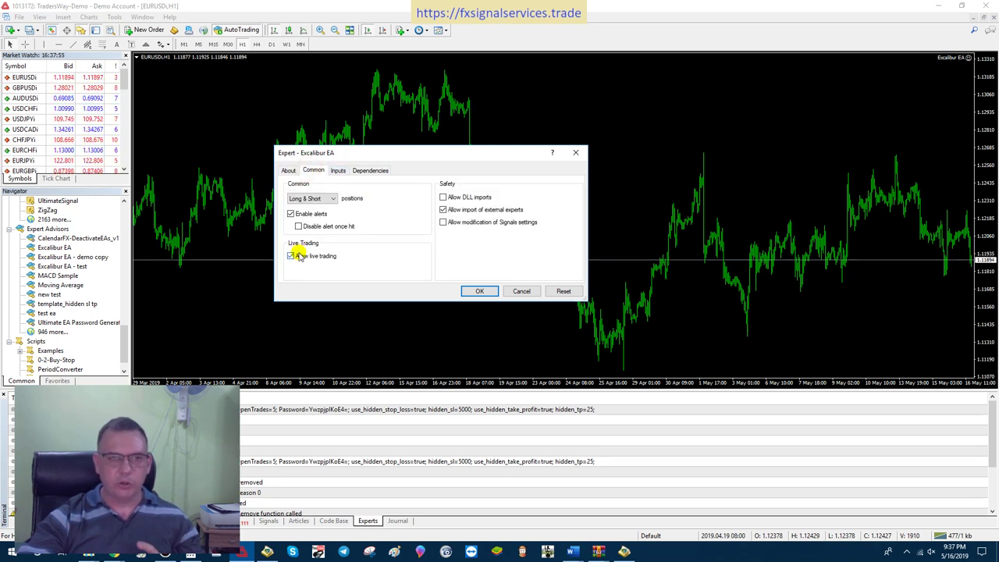
left_click(476, 291)
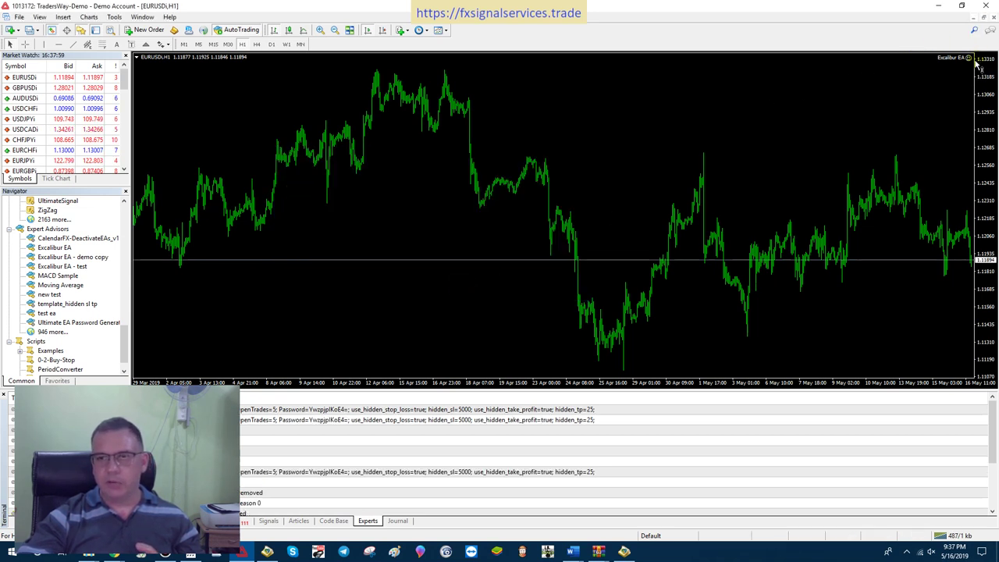
Switch the EURUSDi chart to the M1 timeframe and save it as the Excalibur EA template, overwriting the existing file.
left_click(182, 44)
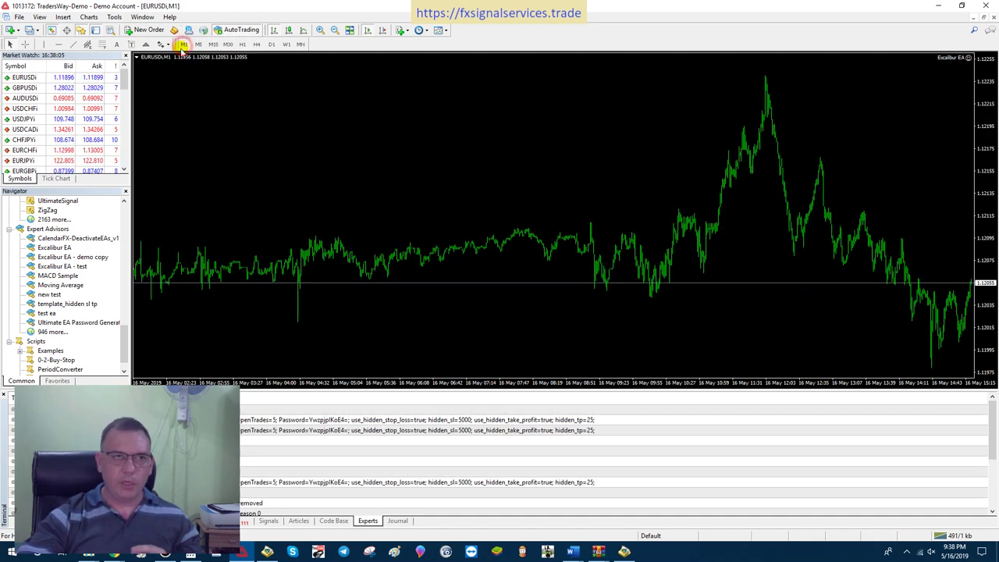
left_click(9, 521)
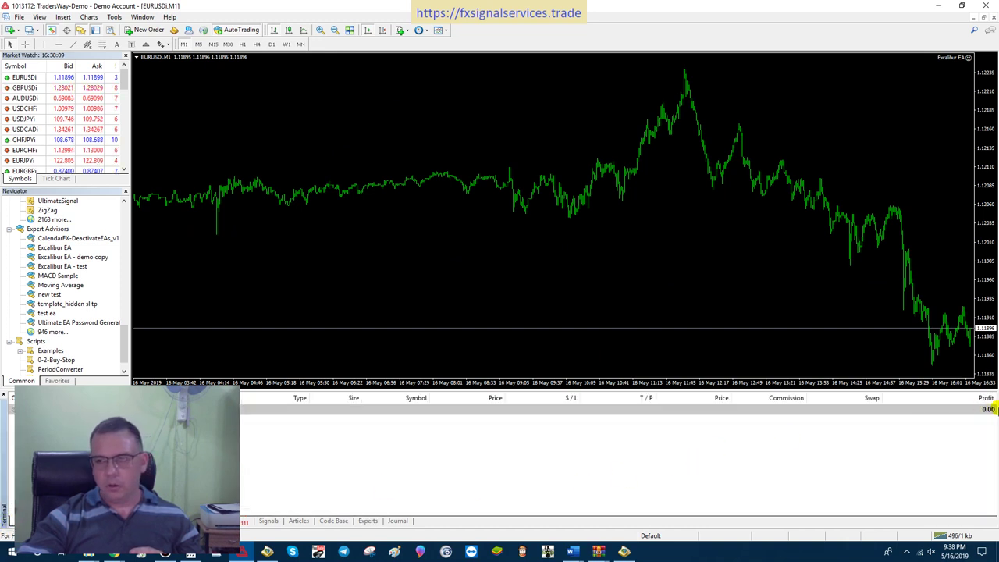
left_click(437, 29)
left_click(439, 43)
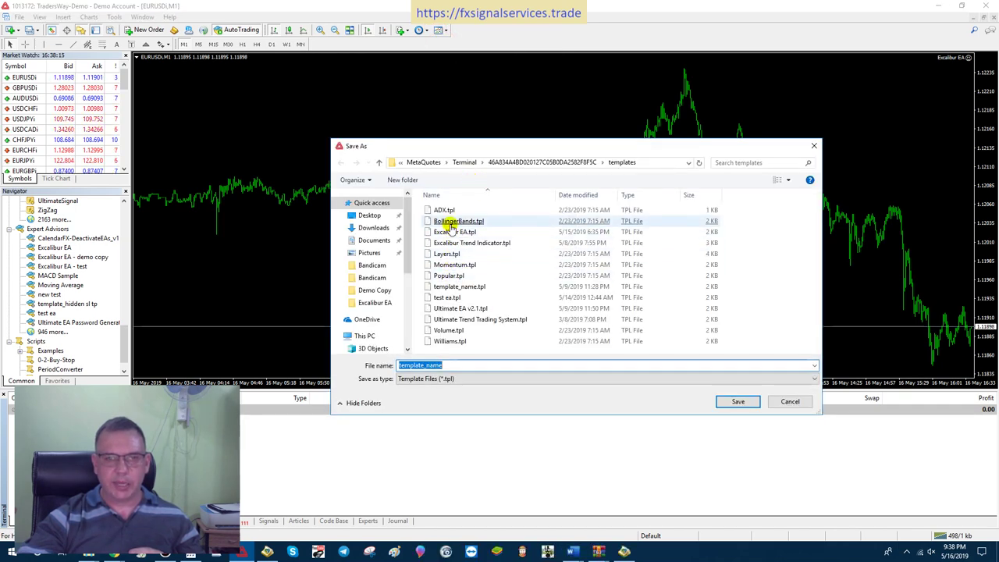
left_click(449, 232)
double_click(450, 236)
left_click(518, 275)
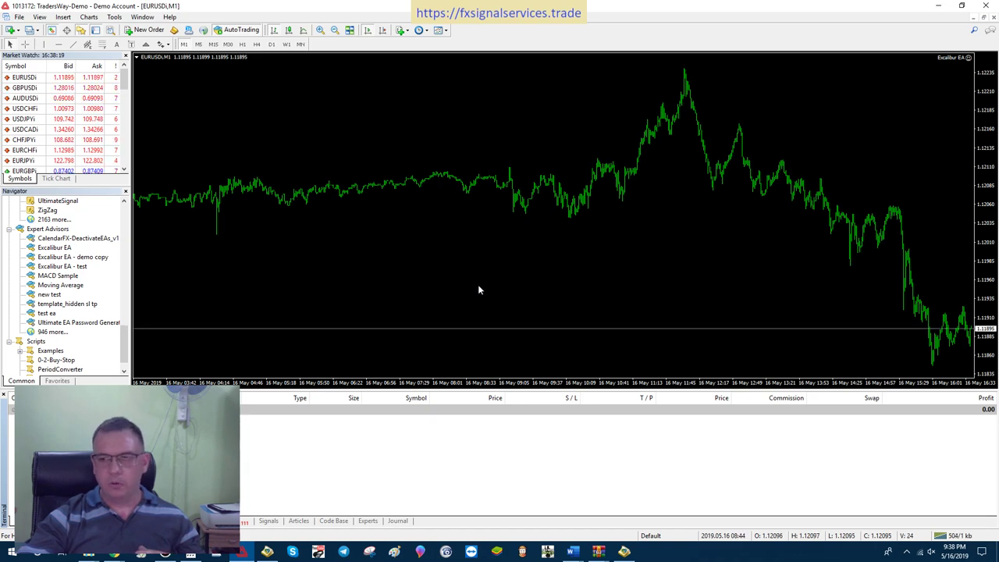
Open a GBPUSDi chart on the M1 timeframe and apply the Excalibur EA template.
right_click(29, 88)
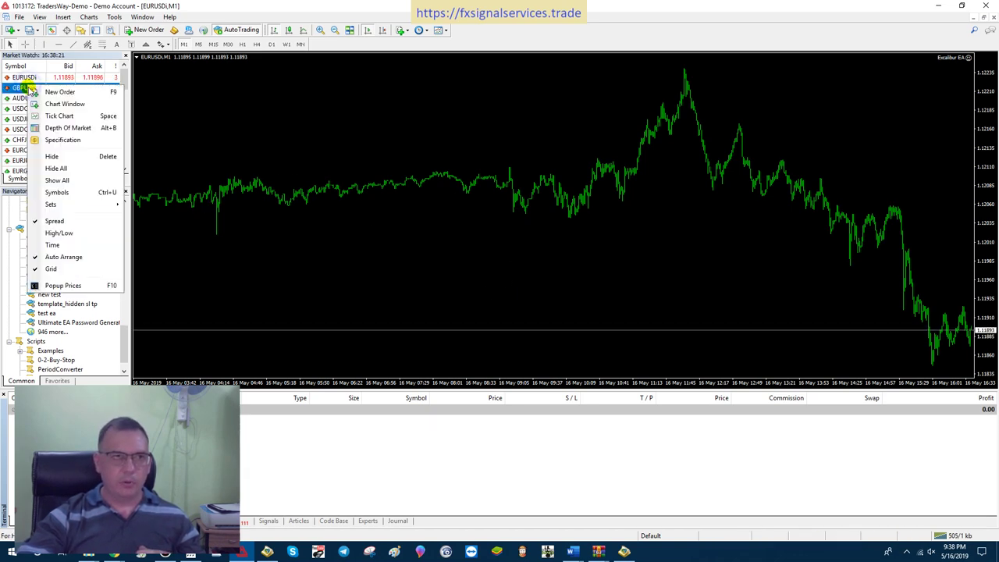
left_click(46, 103)
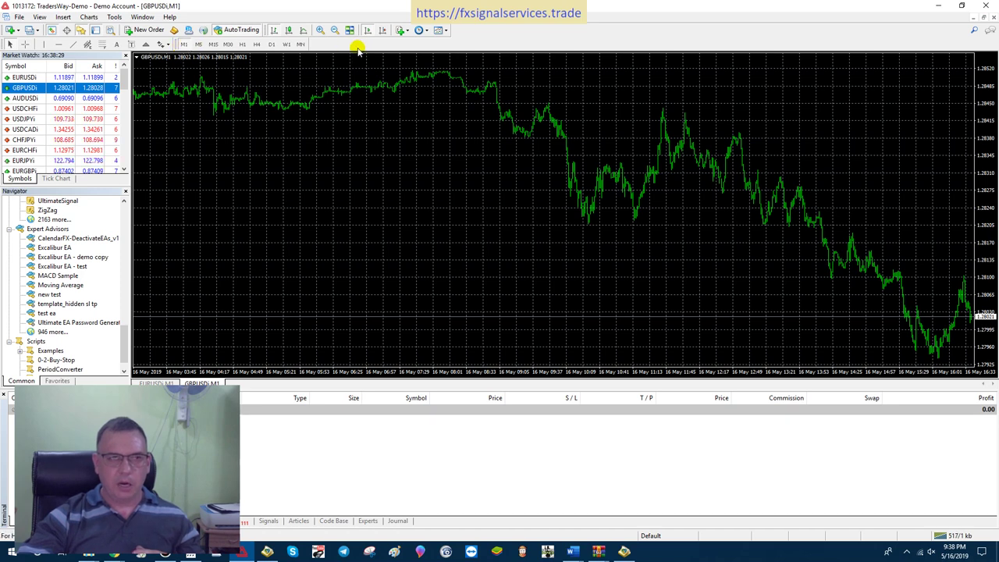
left_click(438, 30)
left_click(460, 108)
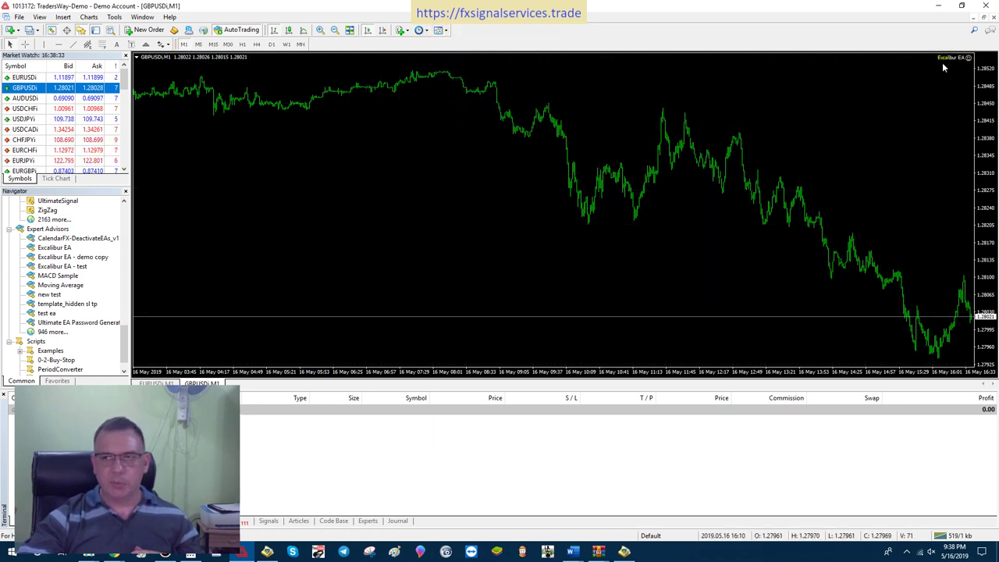
Open an AUDUSDi chart, set it to M1 and apply the Excalibur EA template.
right_click(31, 99)
left_click(40, 118)
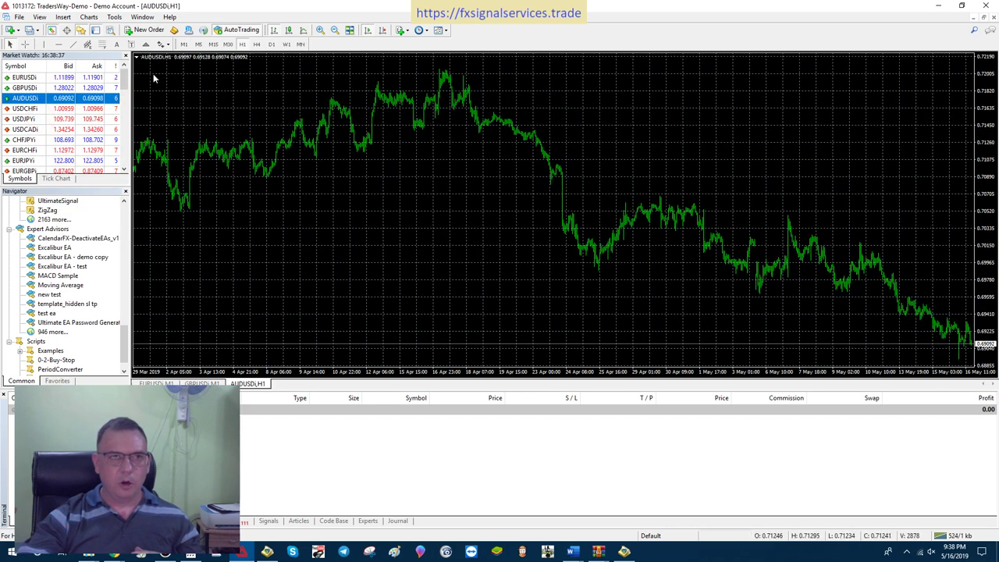
left_click(182, 44)
left_click(439, 29)
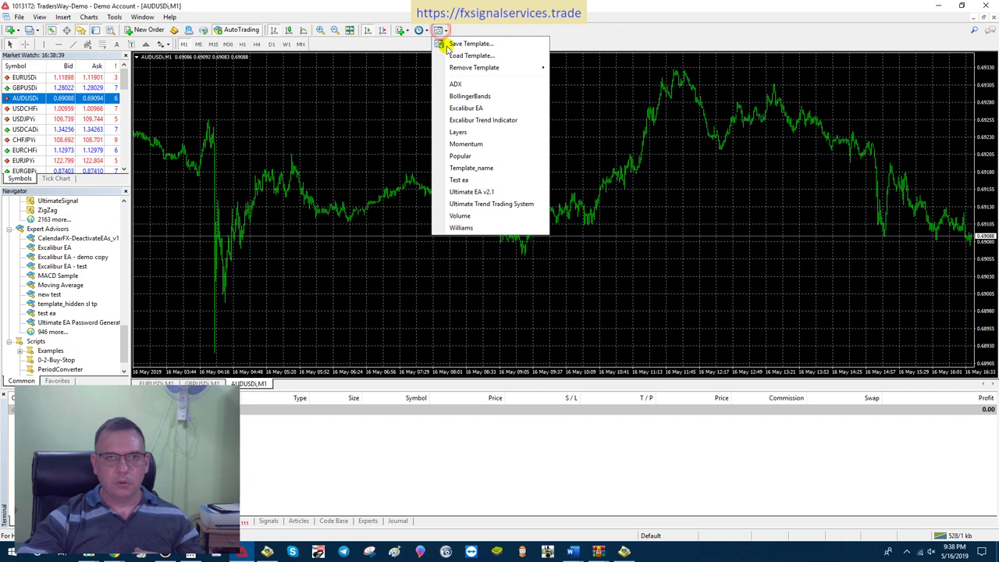
left_click(459, 108)
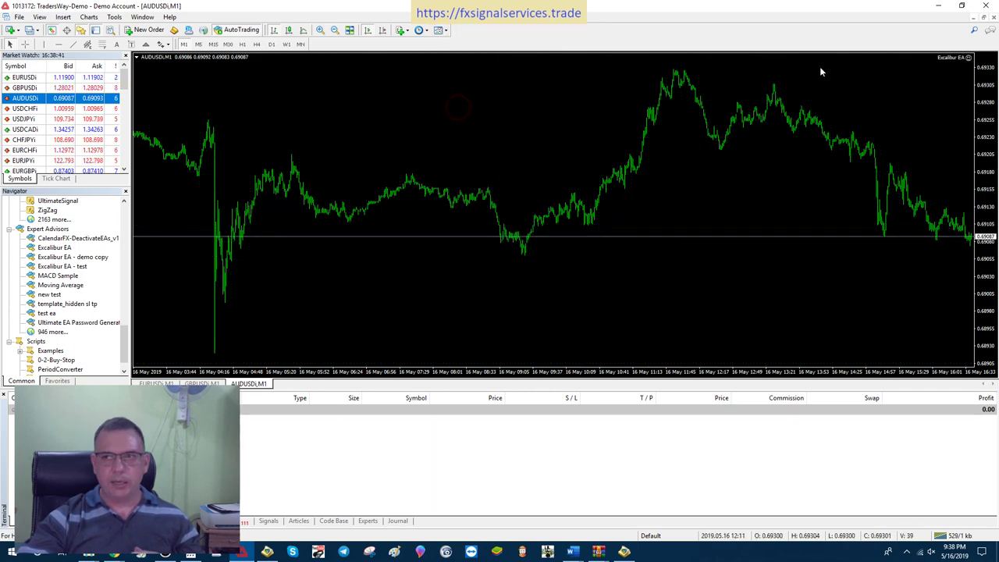
Open a USDCHFi chart, set it to M1 and apply the Excalibur EA template.
right_click(24, 110)
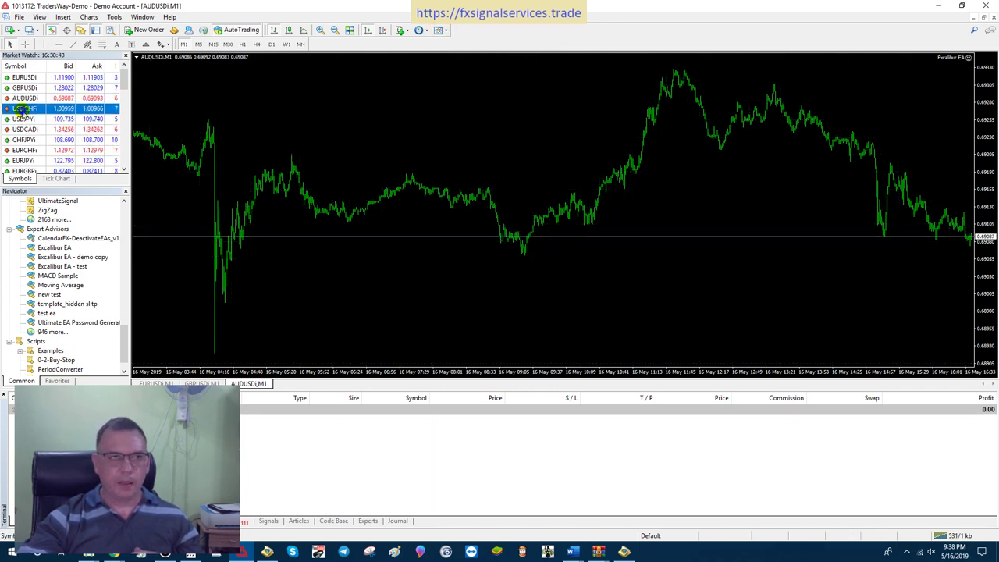
left_click(31, 131)
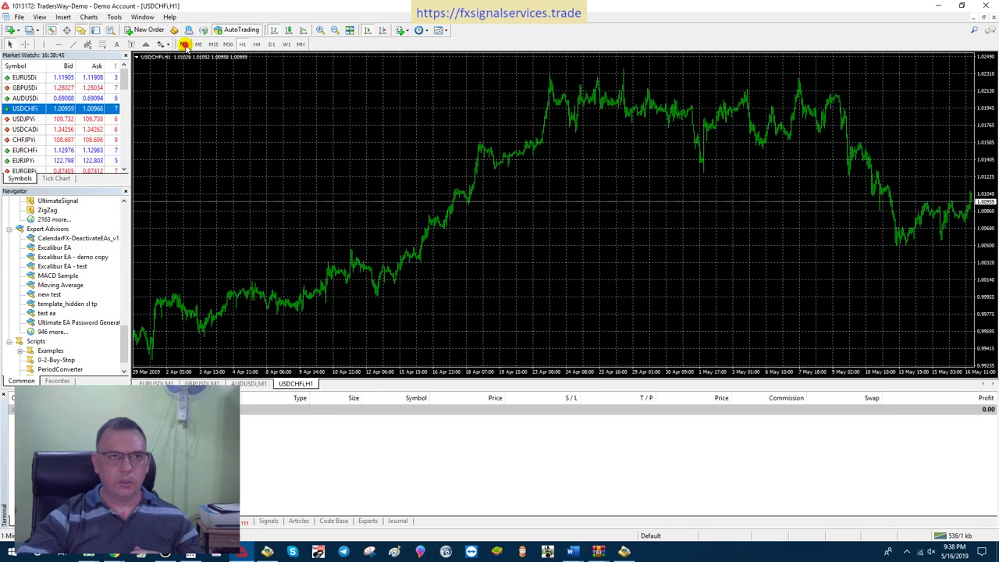
left_click(438, 29)
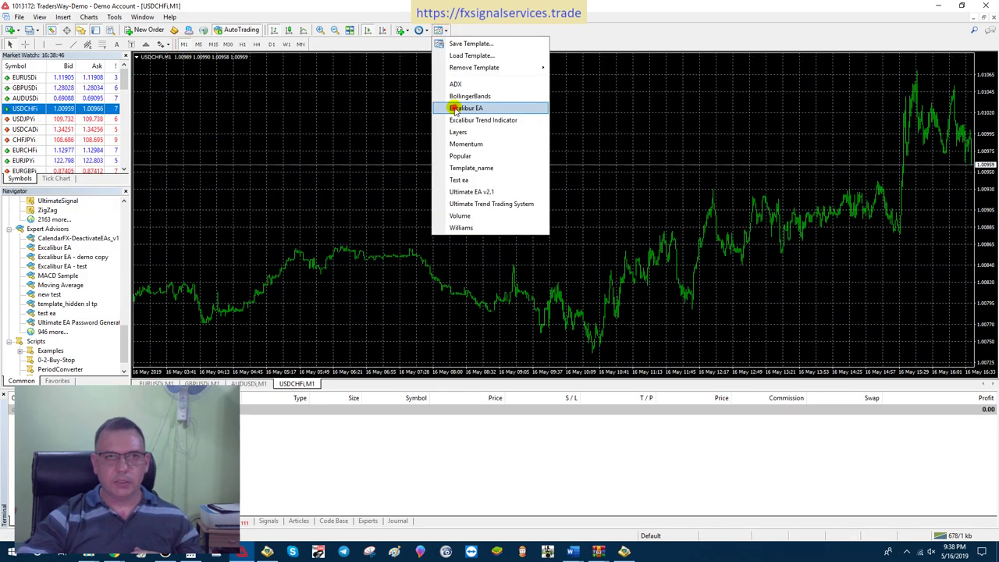
left_click(459, 109)
Open a USDJPYi chart, set it to M1 and apply the Excalibur EA template.
right_click(14, 119)
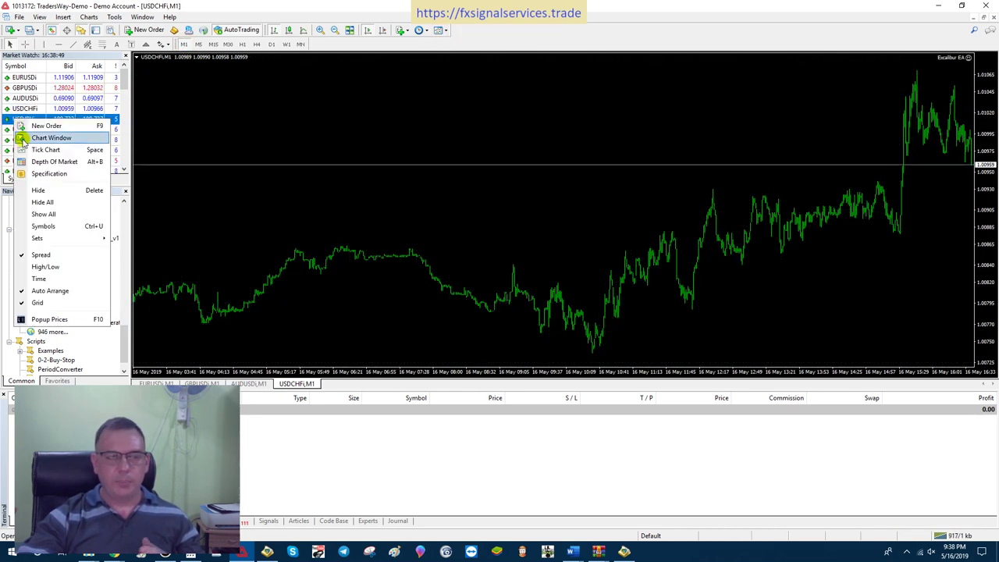
left_click(24, 138)
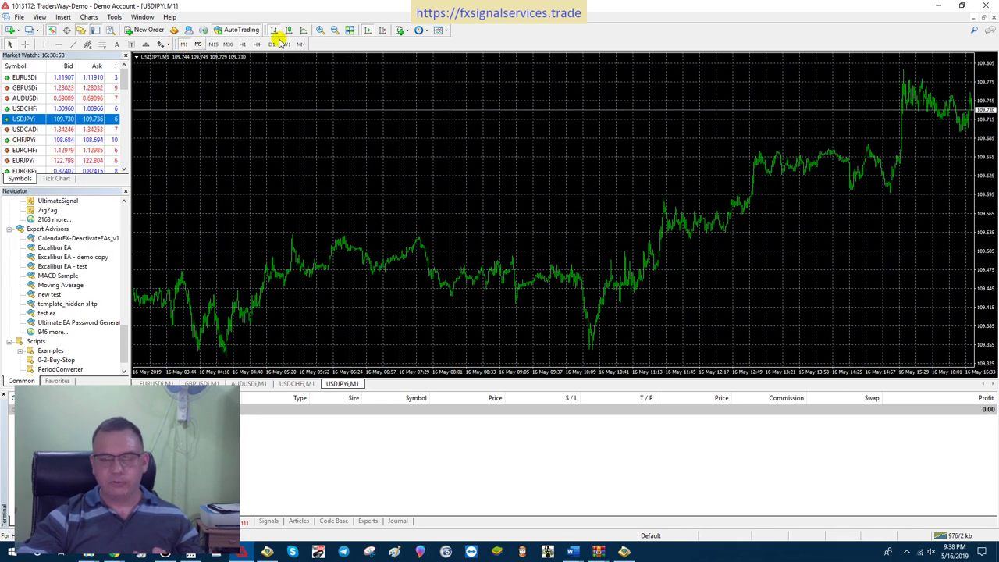
left_click(440, 30)
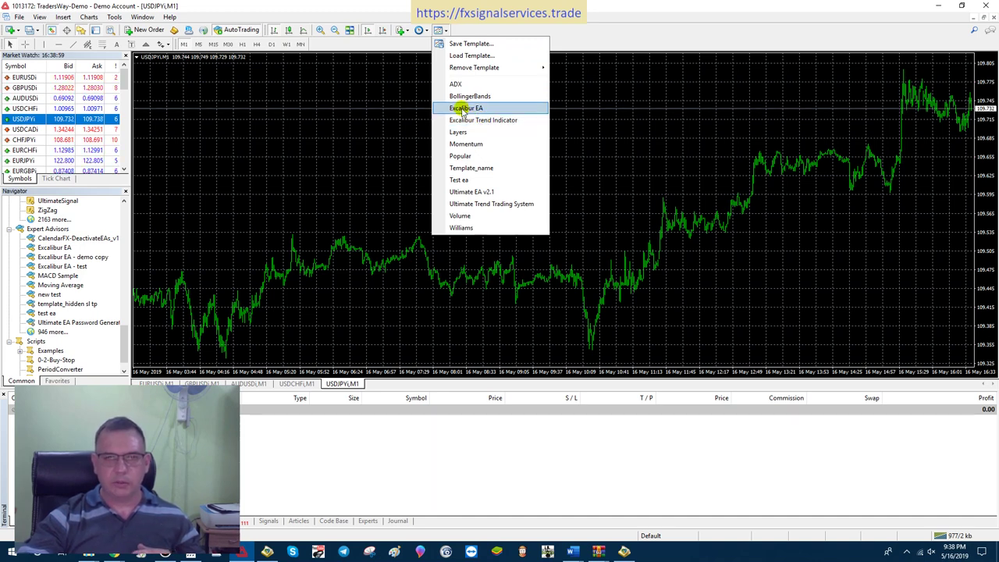
left_click(462, 109)
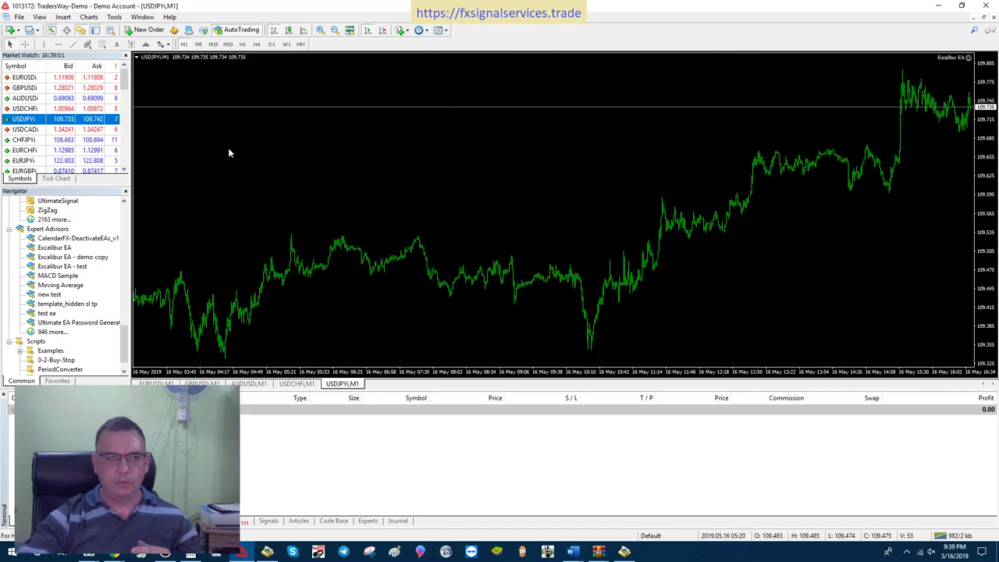
Open a USDCADi chart, set it to M1 and apply the Excalibur EA template.
right_click(19, 129)
left_click(35, 148)
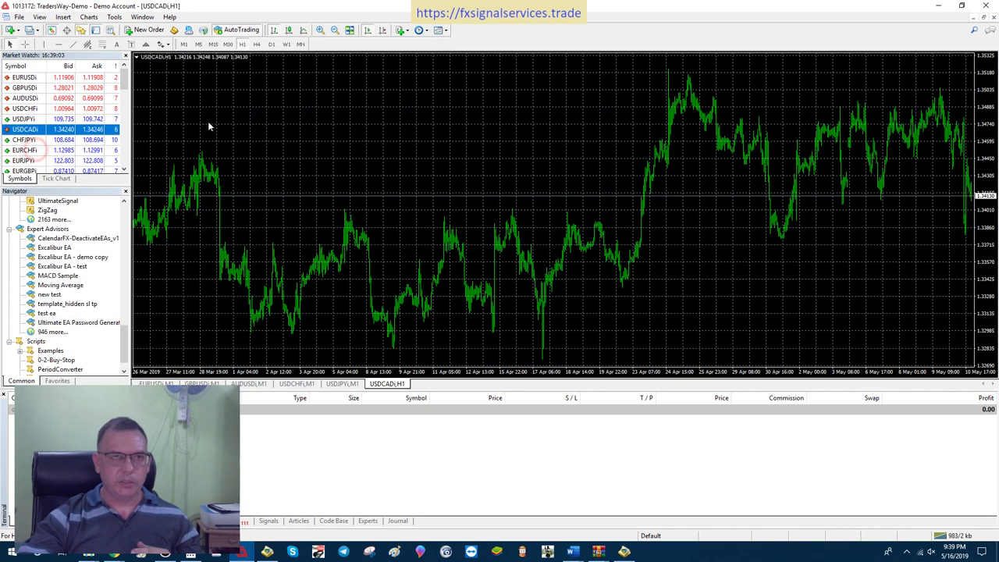
left_click(184, 45)
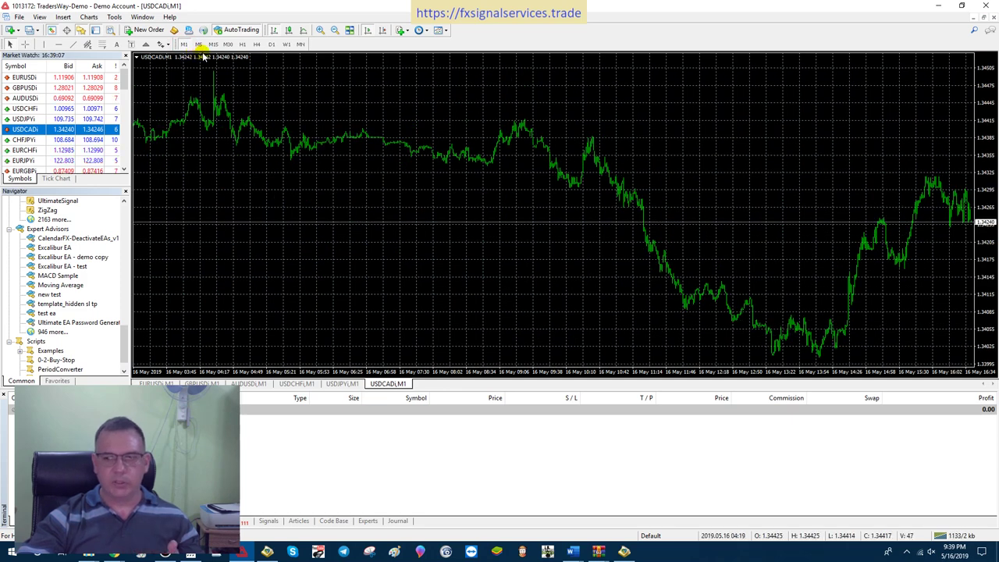
left_click(439, 30)
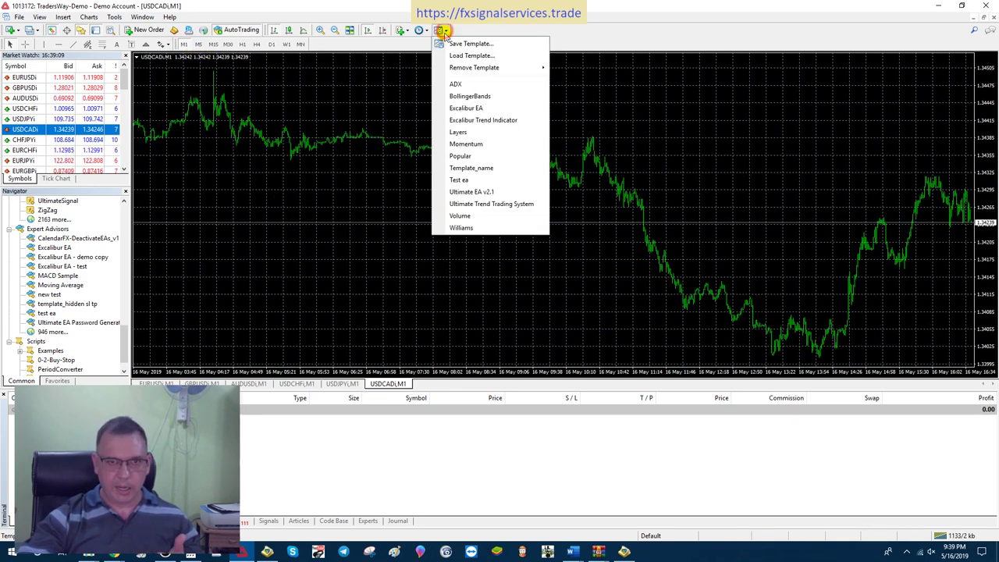
left_click(460, 109)
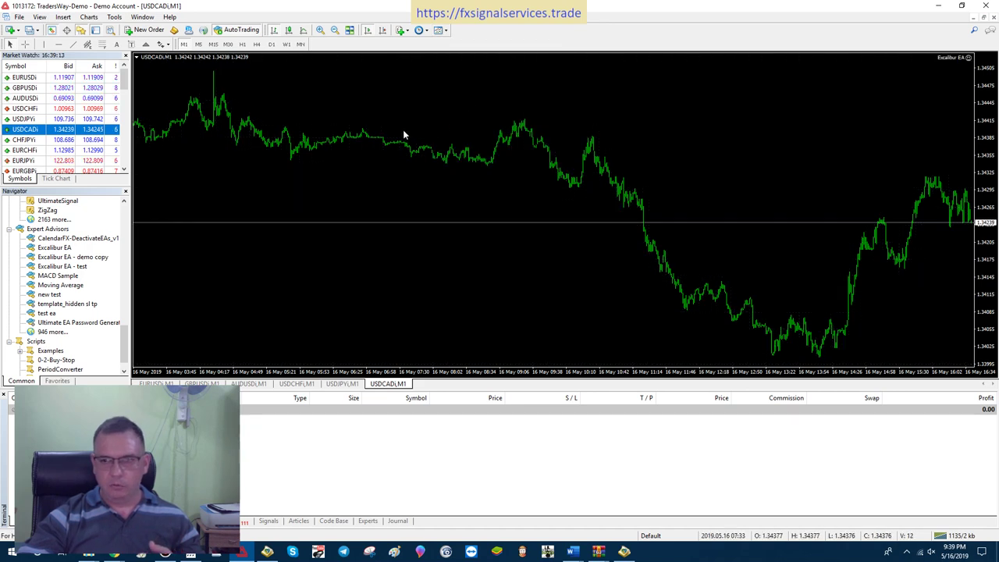
left_click(349, 422)
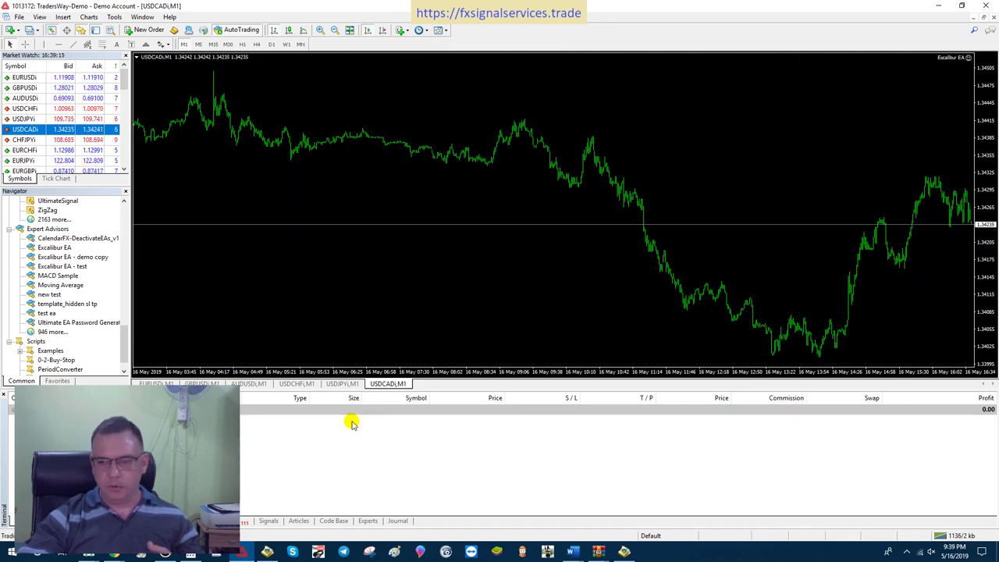
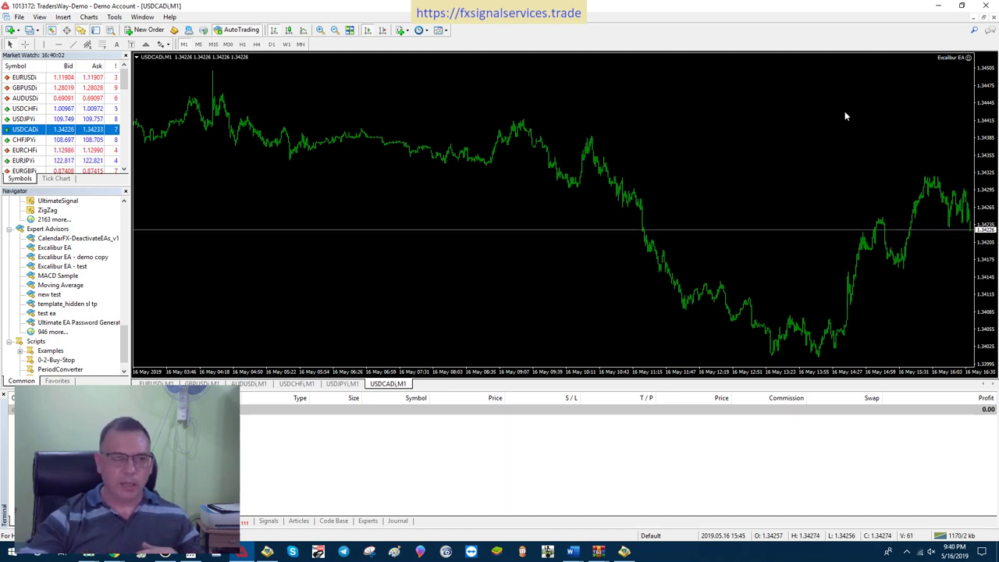
Attach Excalibur EA to the USDCADi chart again in place of the running one, check its inputs and accept them.
left_click(40, 313)
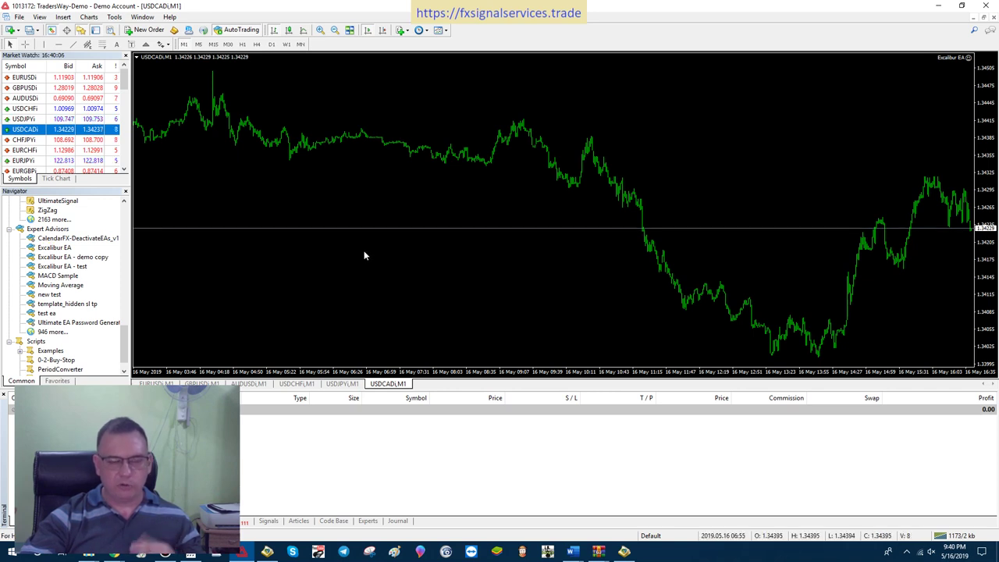
left_click_drag(52, 247, 325, 251)
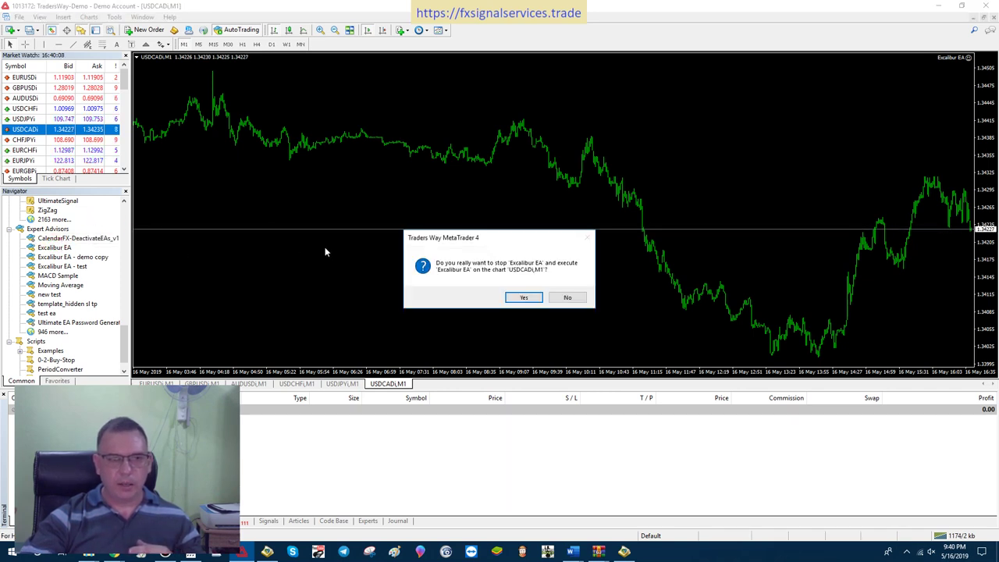
left_click(520, 299)
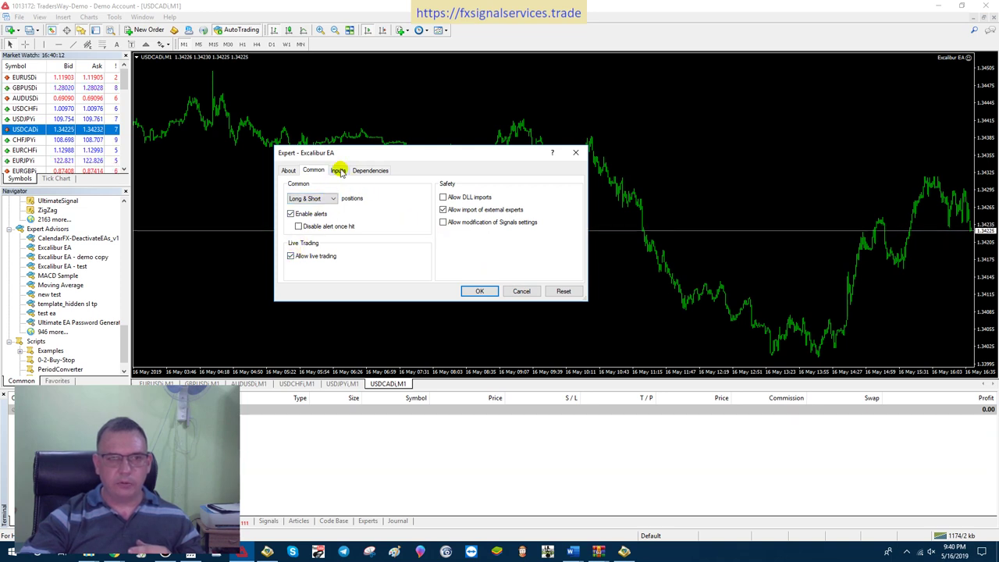
left_click(338, 171)
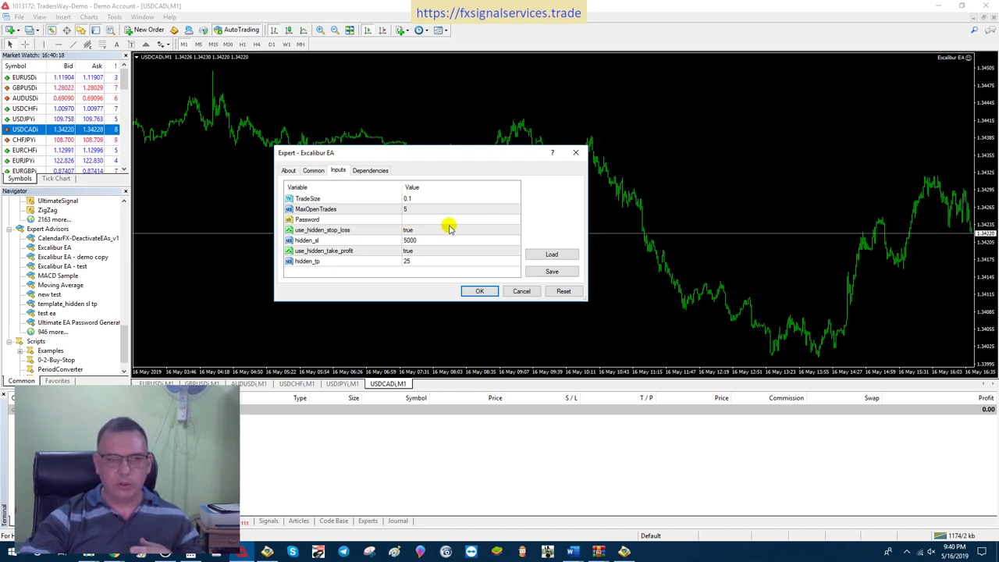
left_click(469, 291)
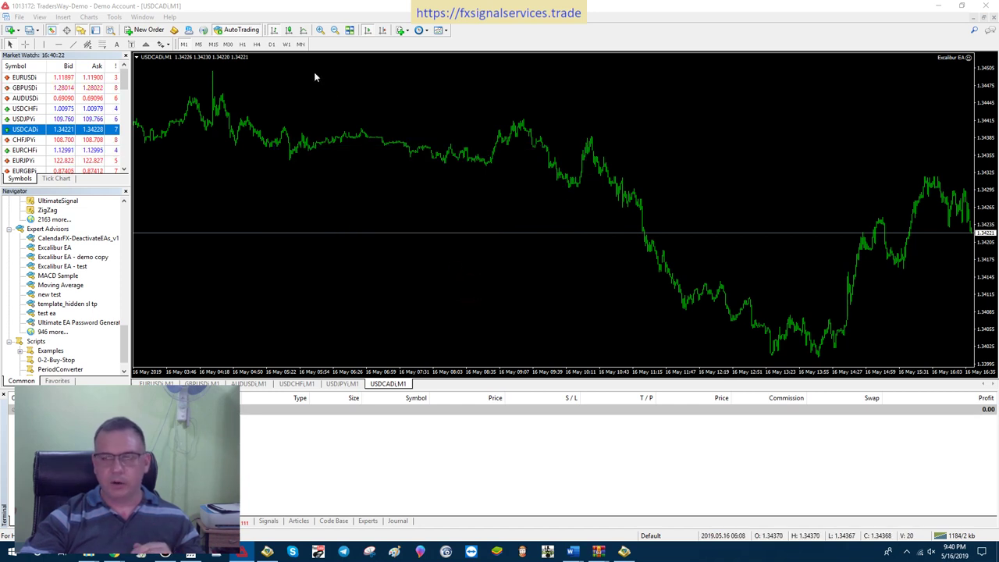